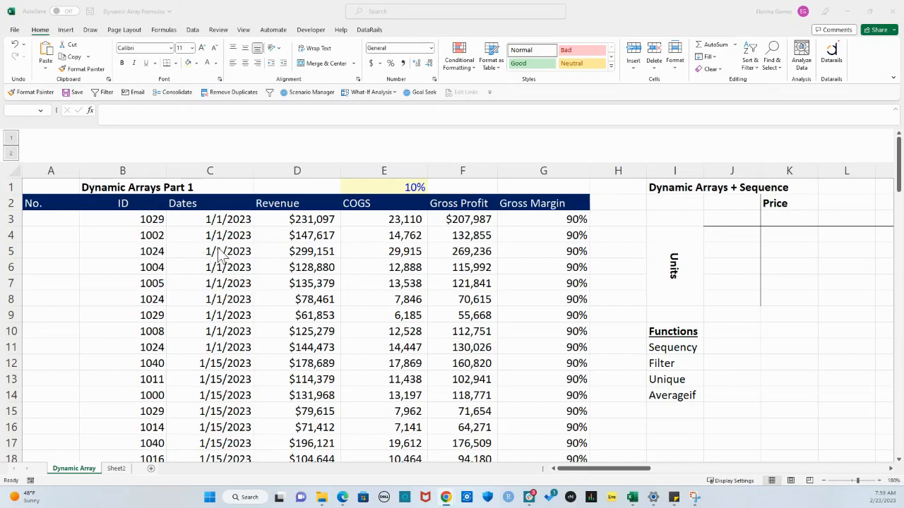
# Review the Dates, Revenue, COGS, Gross Profit and Gross Margin columns and the formulas in their first data cells
pyautogui.click(289, 174)
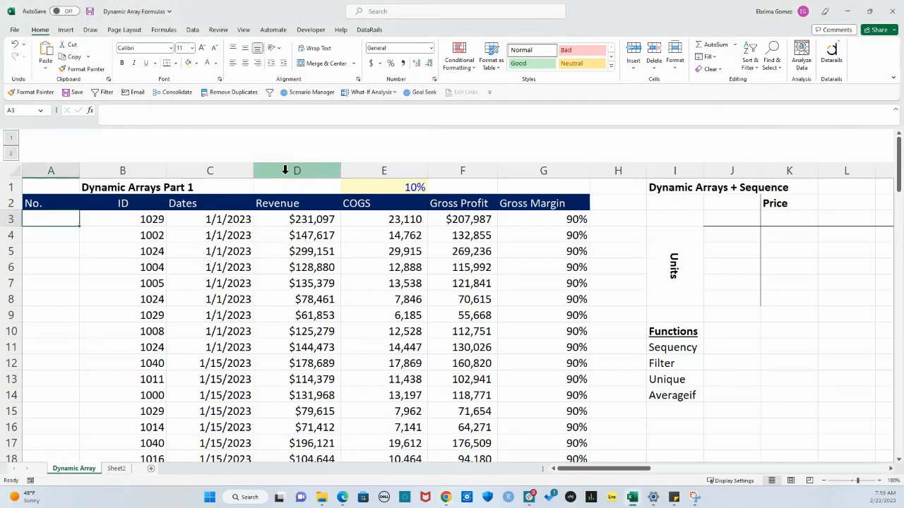
pyautogui.click(214, 165)
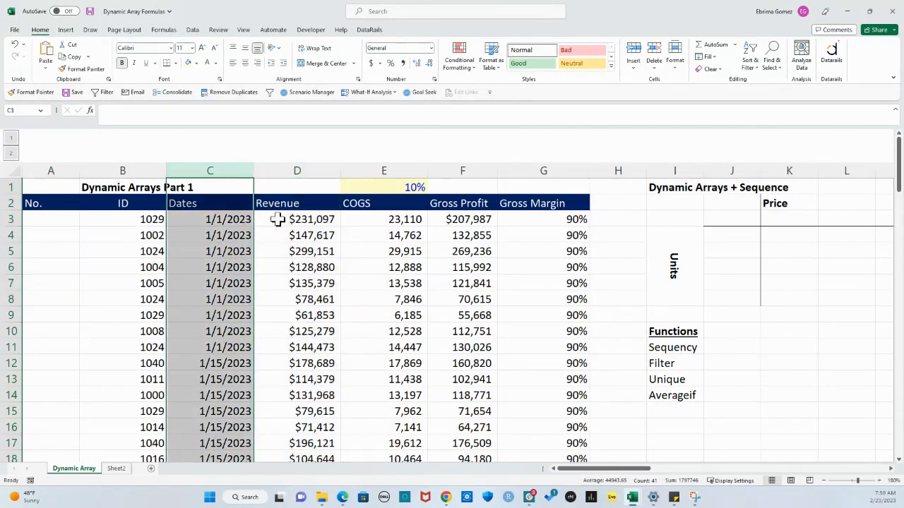
pyautogui.click(304, 221)
pyautogui.click(374, 171)
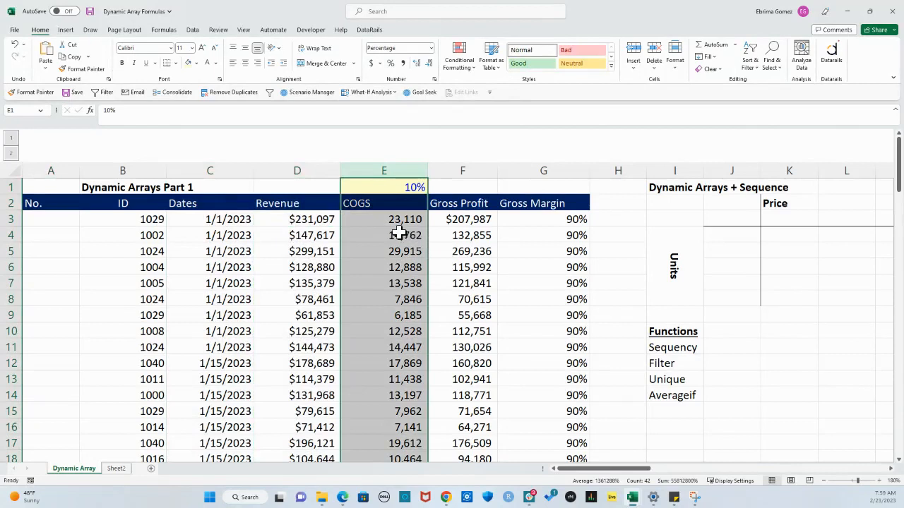
pyautogui.click(325, 221)
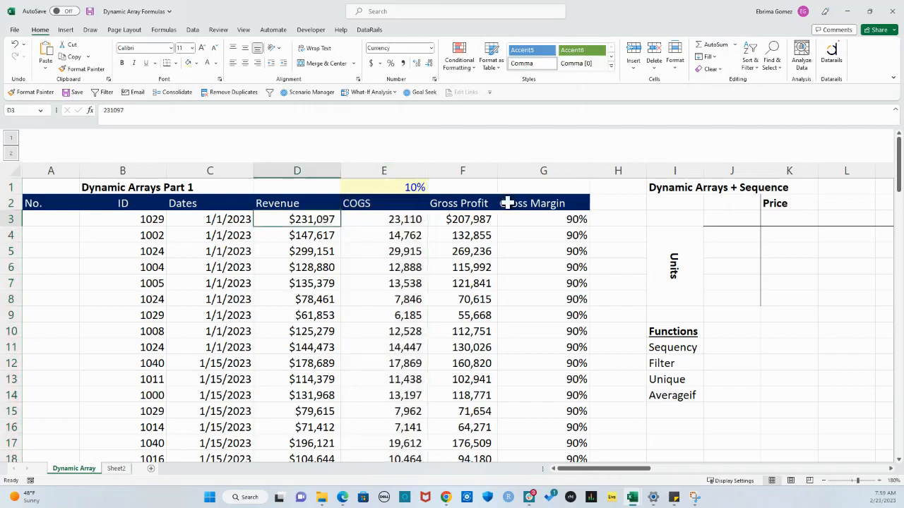
pyautogui.click(464, 172)
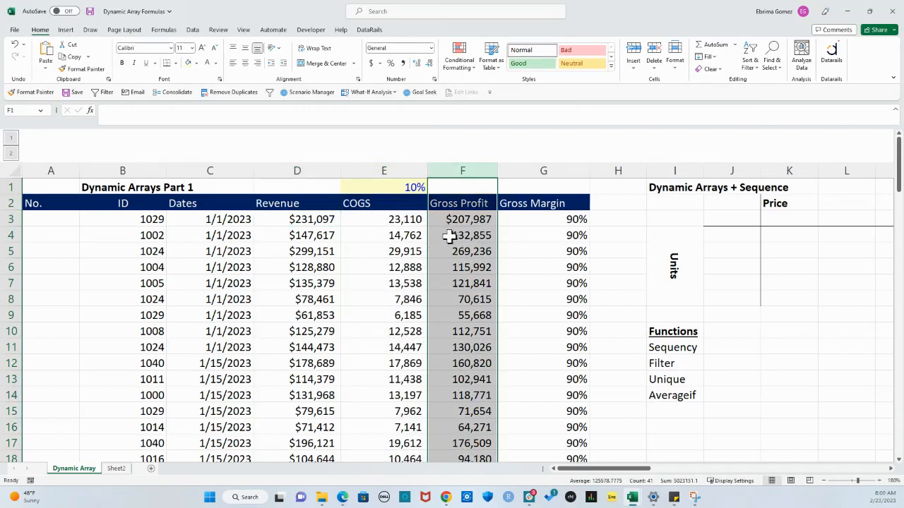
pyautogui.click(529, 219)
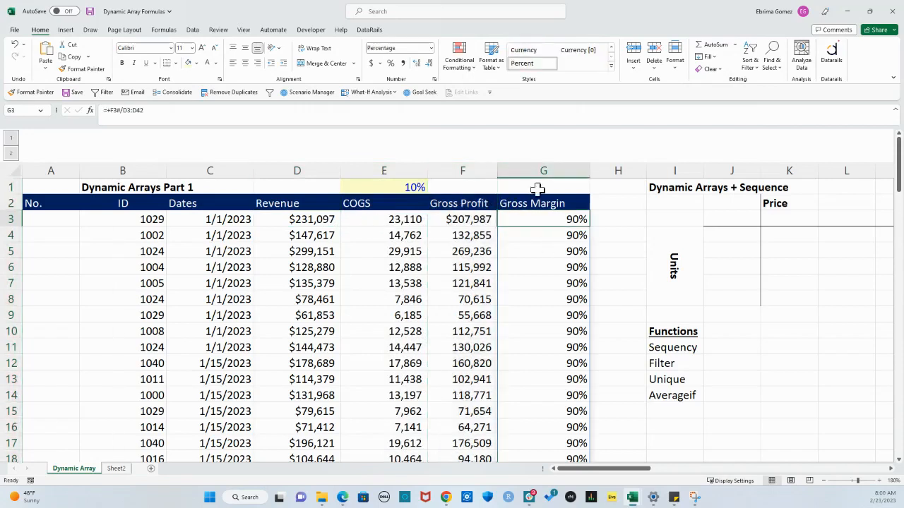
pyautogui.click(529, 171)
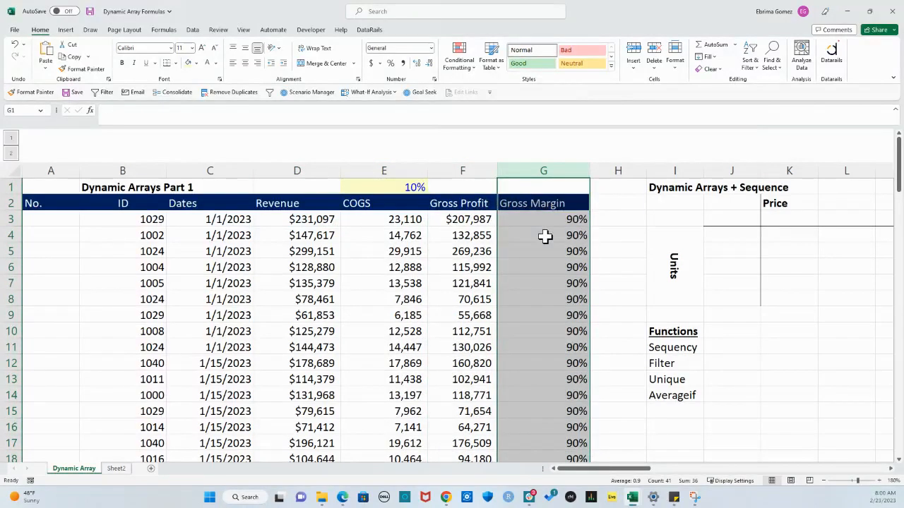
pyautogui.click(463, 219)
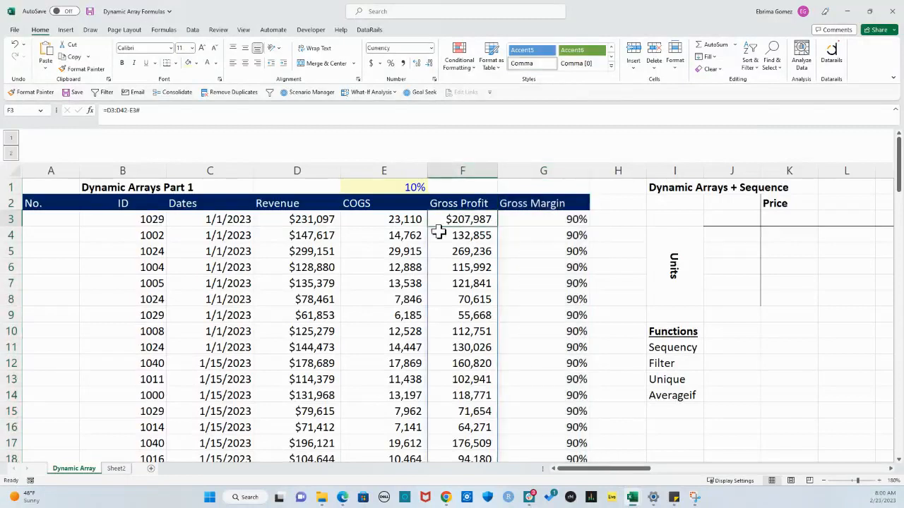
pyautogui.click(305, 221)
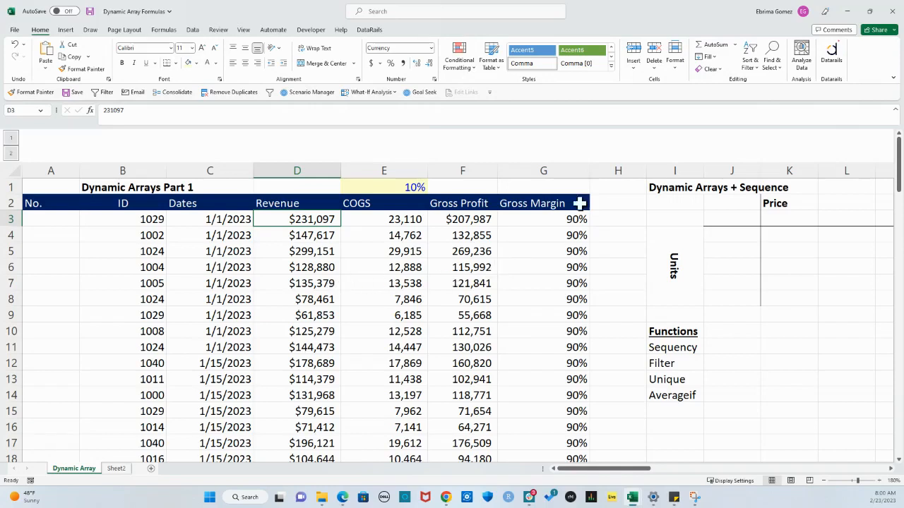
pyautogui.click(554, 170)
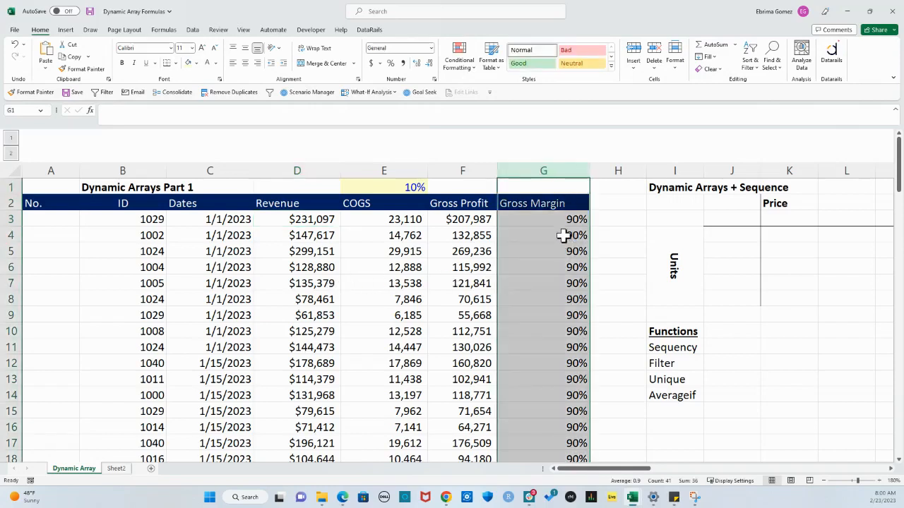
pyautogui.click(292, 171)
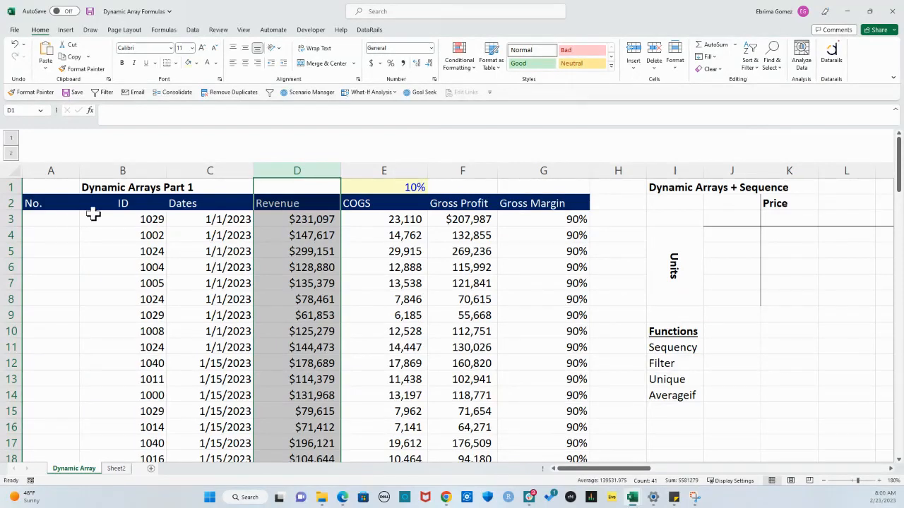
# Compare the filled ID column with the empty No. column down to the last data row
pyautogui.moveTo(111, 217); pyautogui.dragTo(151, 414)
pyautogui.scroll(9, 174, 414)
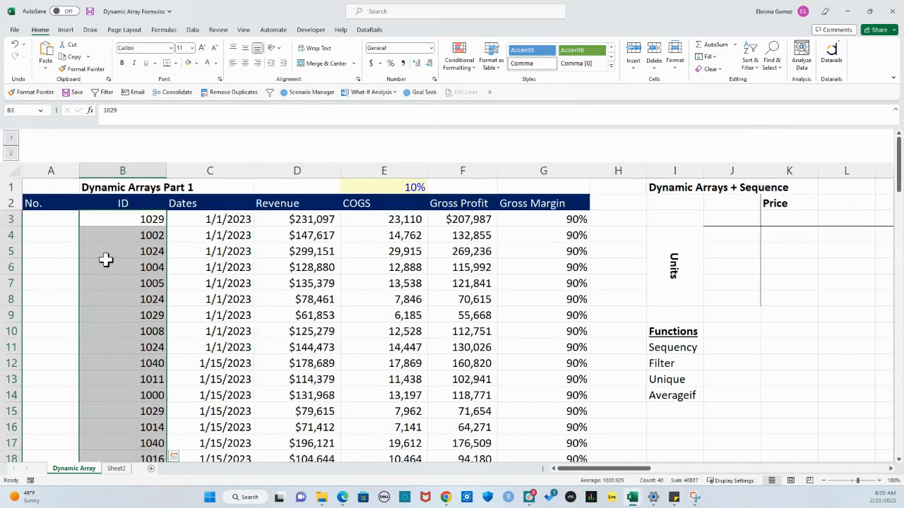
pyautogui.moveTo(54, 219); pyautogui.dragTo(56, 372)
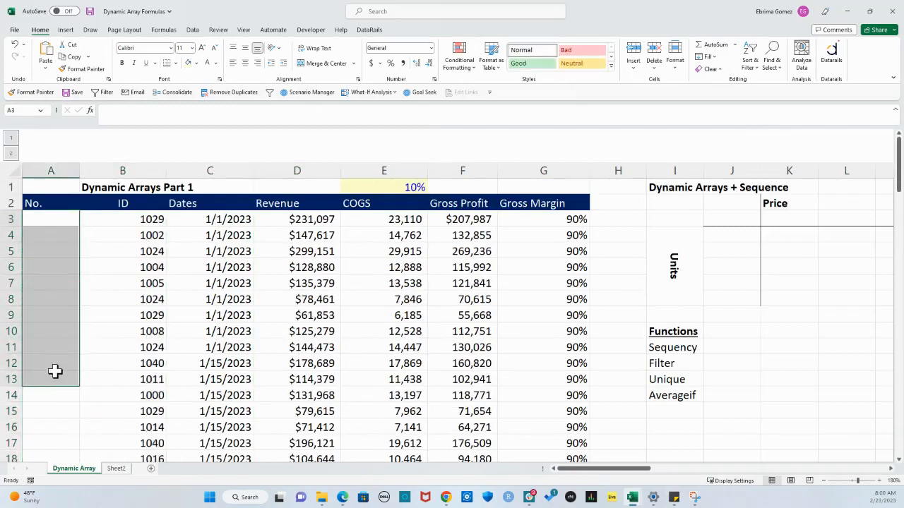
pyautogui.scroll(-2, 50, 378)
pyautogui.scroll(-7, 51, 379)
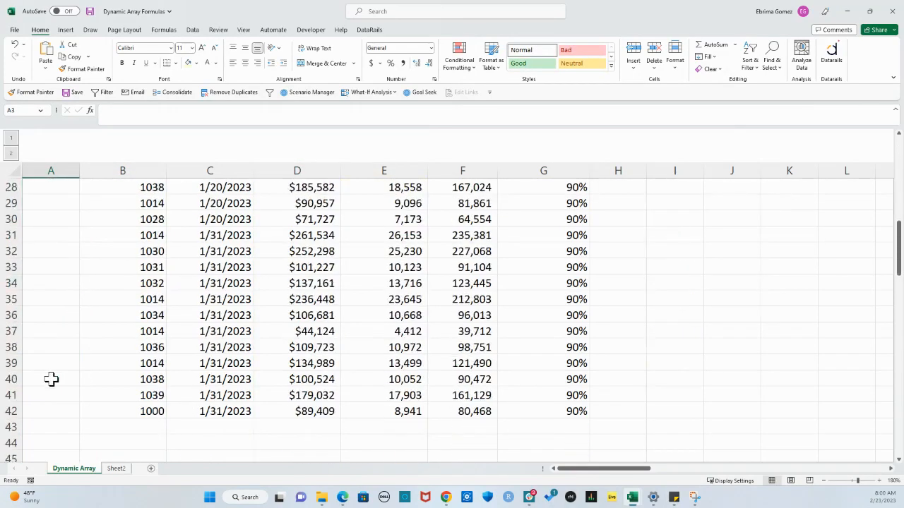
pyautogui.scroll(4, 101, 389)
pyautogui.scroll(5, 106, 411)
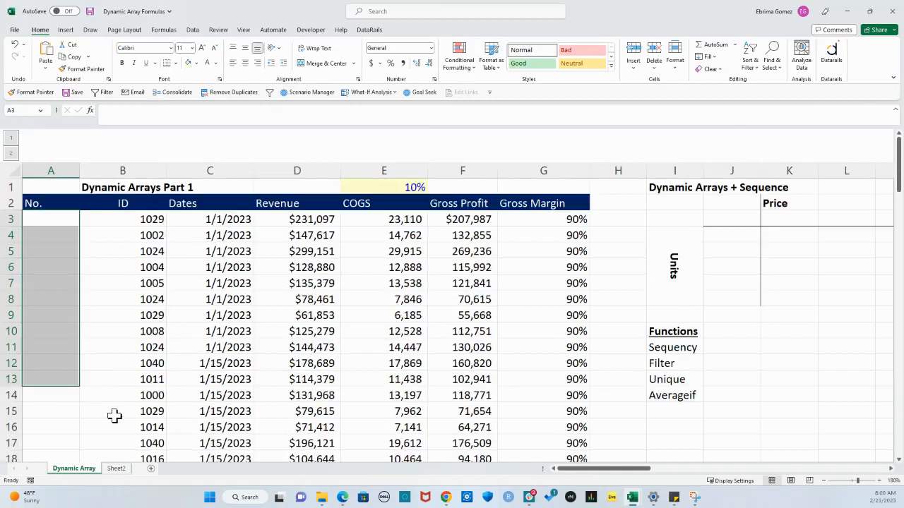
# Number the table's rows by entering +SEQUENCE(40,1,1,1) in cell A3 under No
pyautogui.click(65, 220)
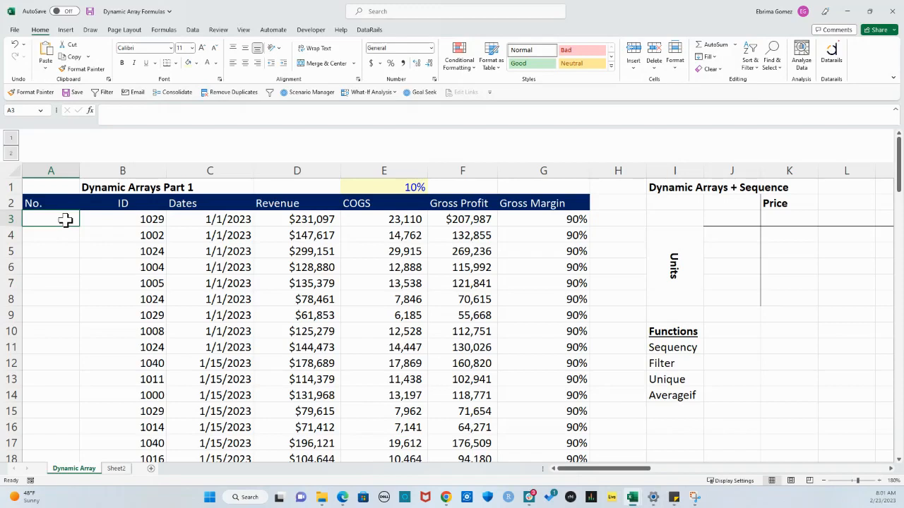
pyautogui.write('+')
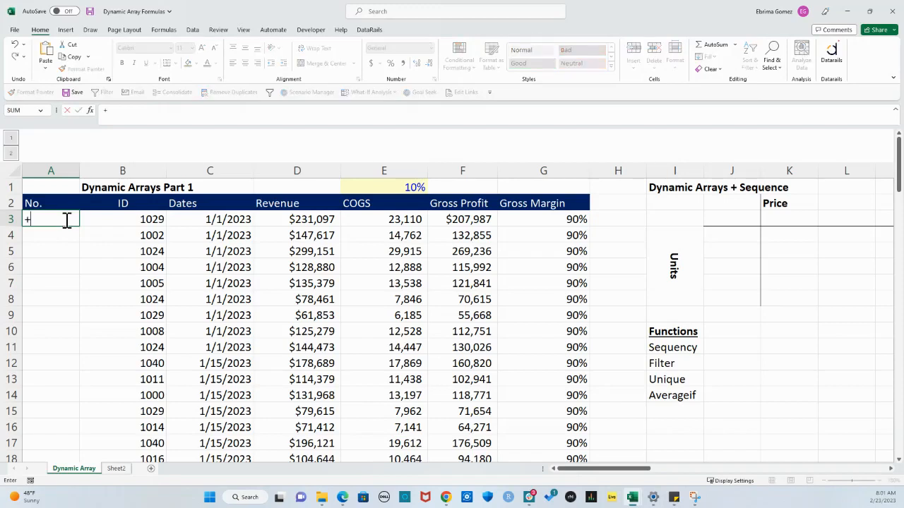
pyautogui.write('seq')
pyautogui.press('Tab')
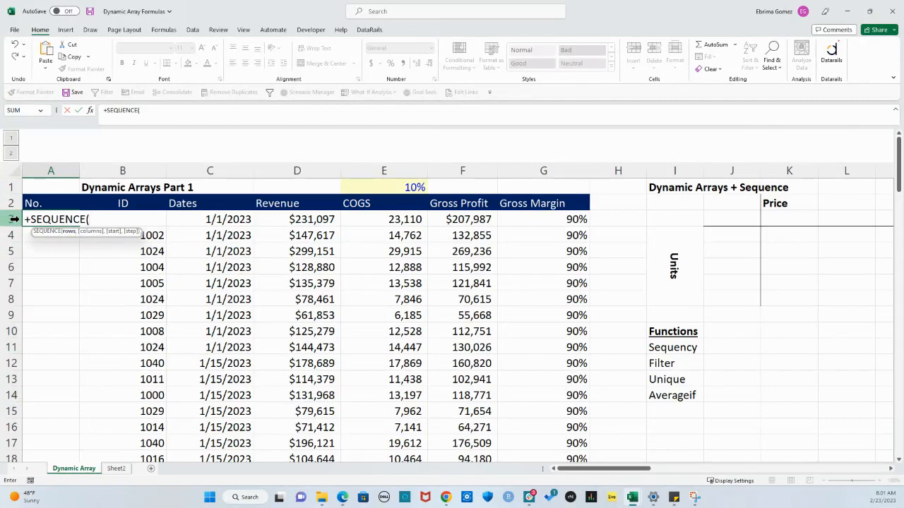
pyautogui.scroll(-10, 24, 347)
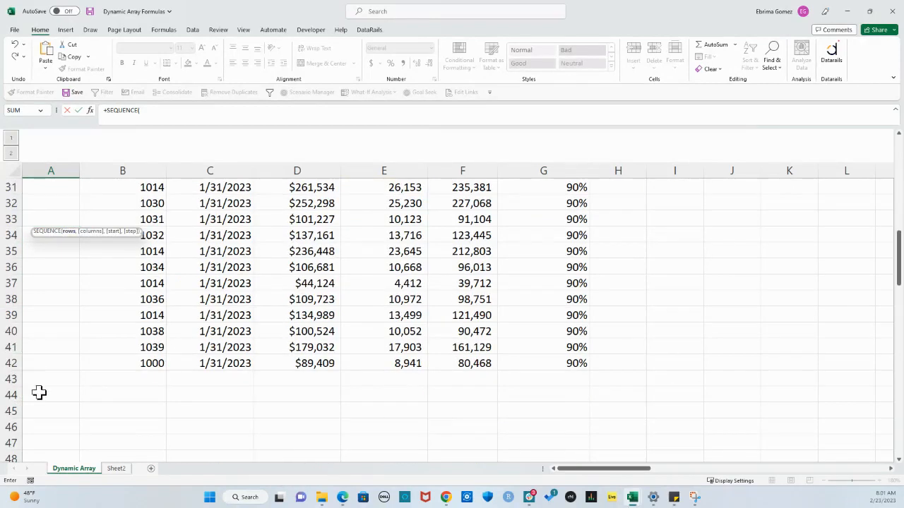
pyautogui.scroll(-1, 41, 353)
pyautogui.scroll(8, 139, 375)
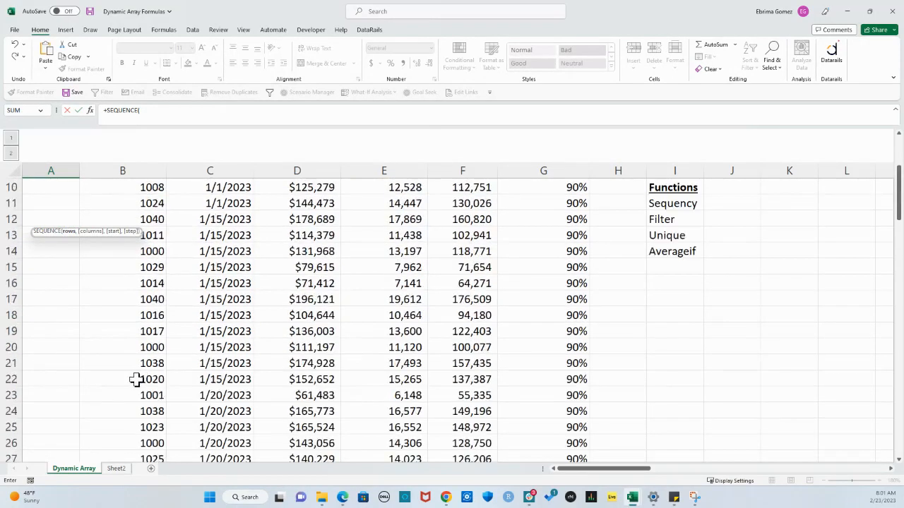
pyautogui.scroll(3, 136, 379)
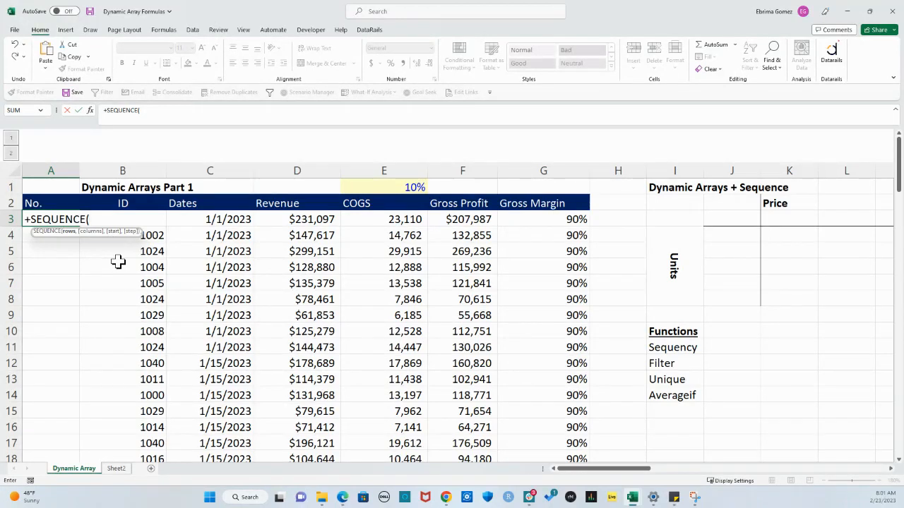
pyautogui.write('40,1,1,1')
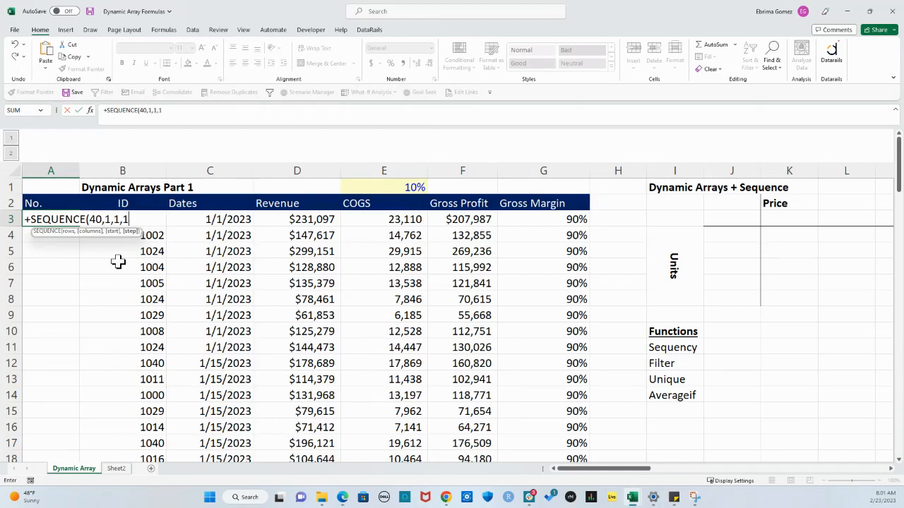
pyautogui.press('Return')
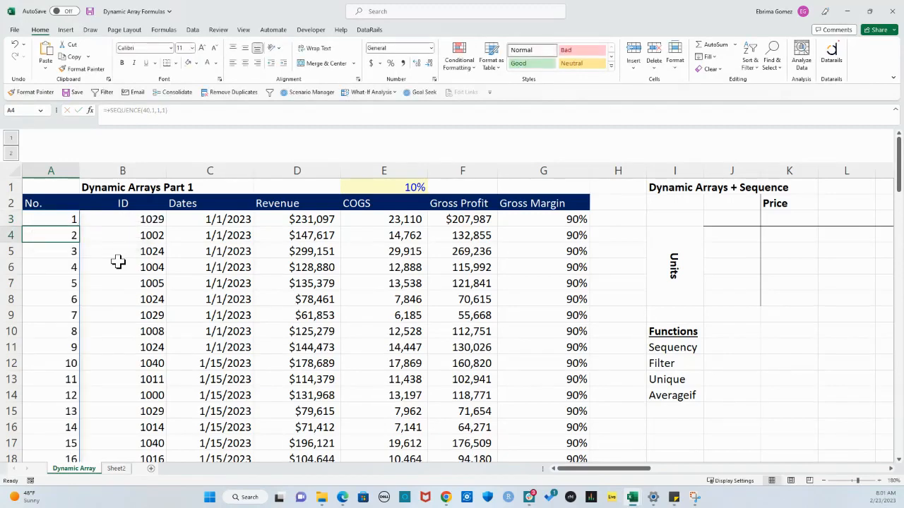
# Change the row count in the A3 SEQUENCE formula to 50
pyautogui.scroll(-10, 63, 267)
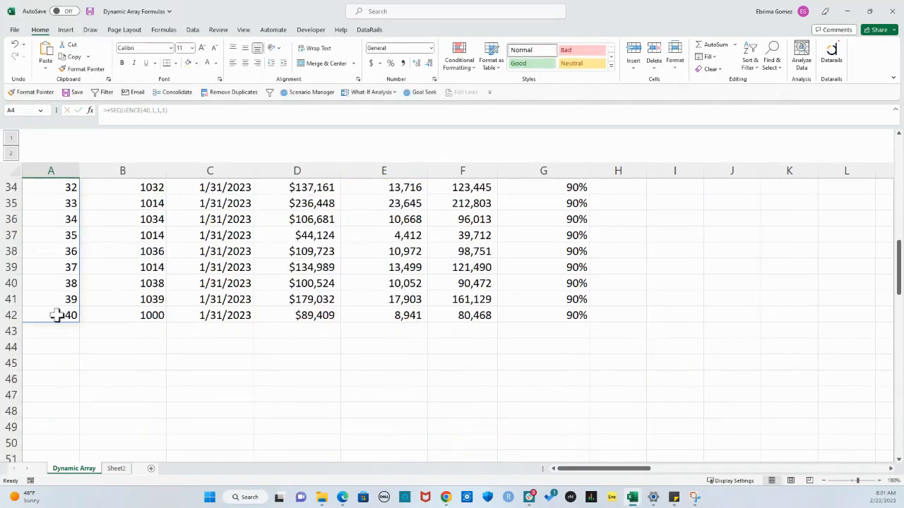
pyautogui.scroll(6, 60, 334)
pyautogui.scroll(5, 63, 336)
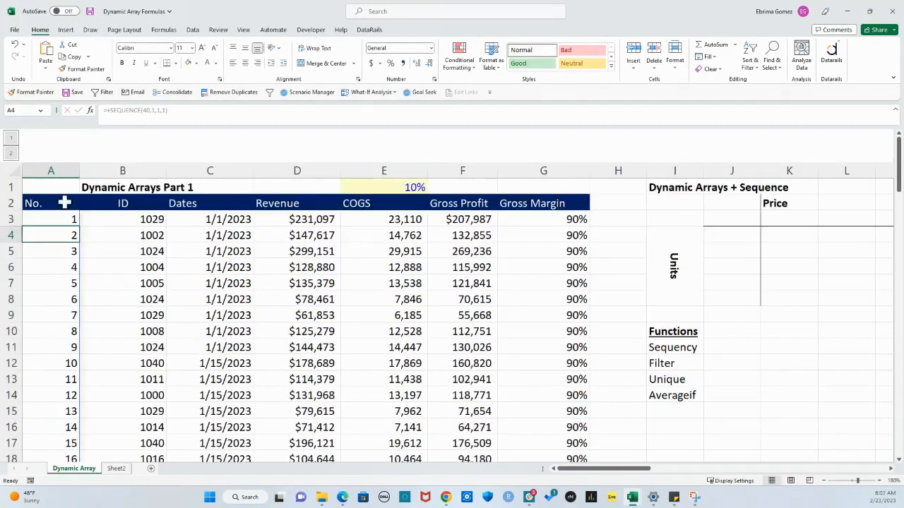
pyautogui.click(68, 219)
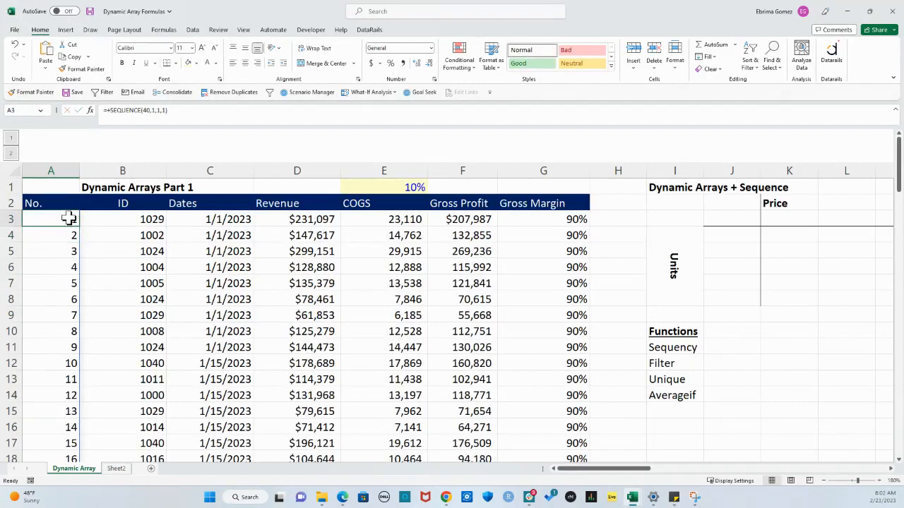
pyautogui.click(146, 111)
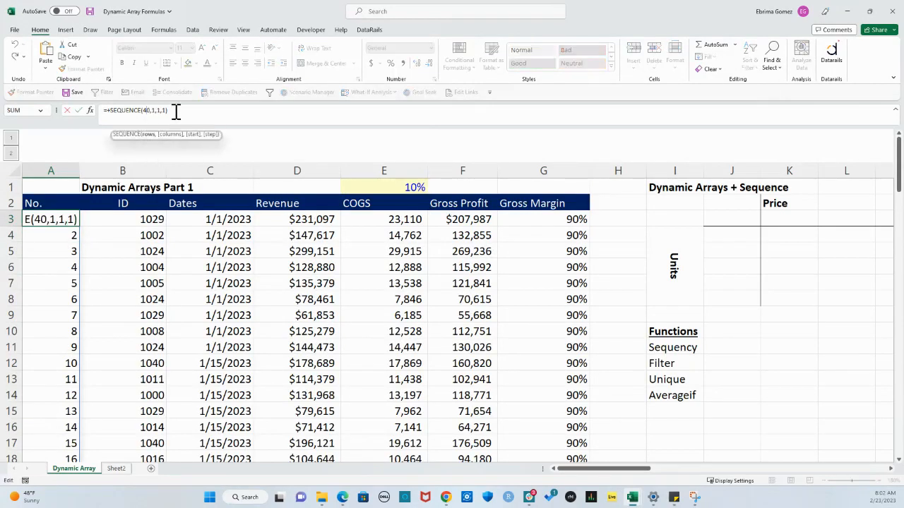
pyautogui.press('BackSpace')
pyautogui.write('5')
pyautogui.press('Return')
# Examine how far the numbering in column A extends below the last data row, including cells A43 to A52
pyautogui.scroll(-5, 154, 283)
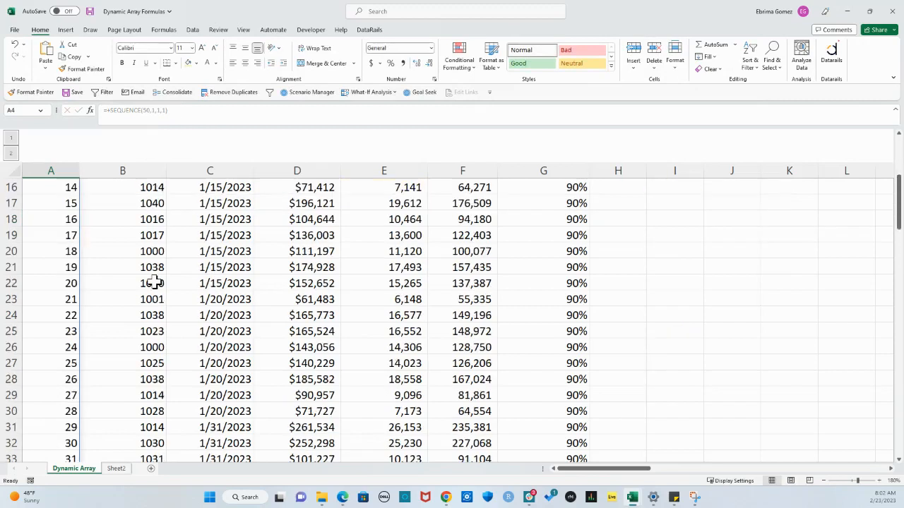
pyautogui.scroll(-4, 155, 283)
pyautogui.scroll(9, 121, 254)
pyautogui.click(63, 219)
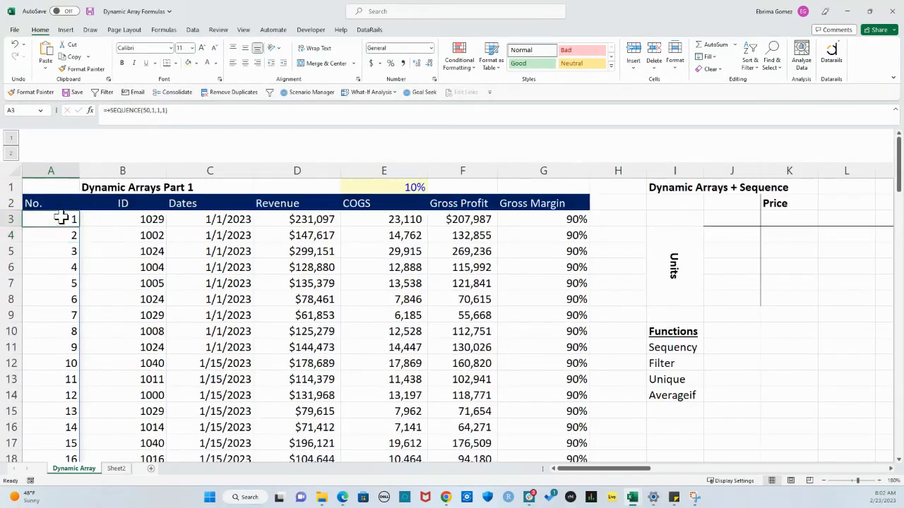
pyautogui.click(149, 110)
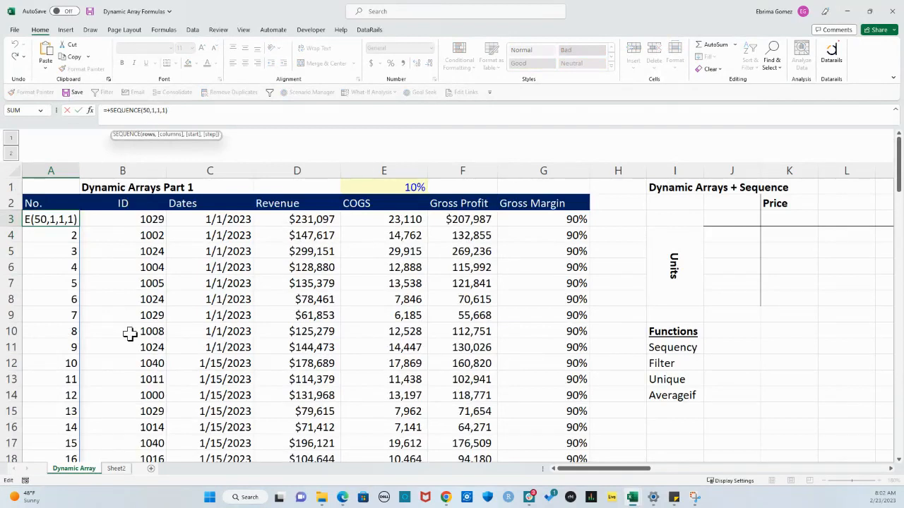
pyautogui.press('Escape')
pyautogui.scroll(-9, 106, 371)
pyautogui.scroll(-5, 107, 371)
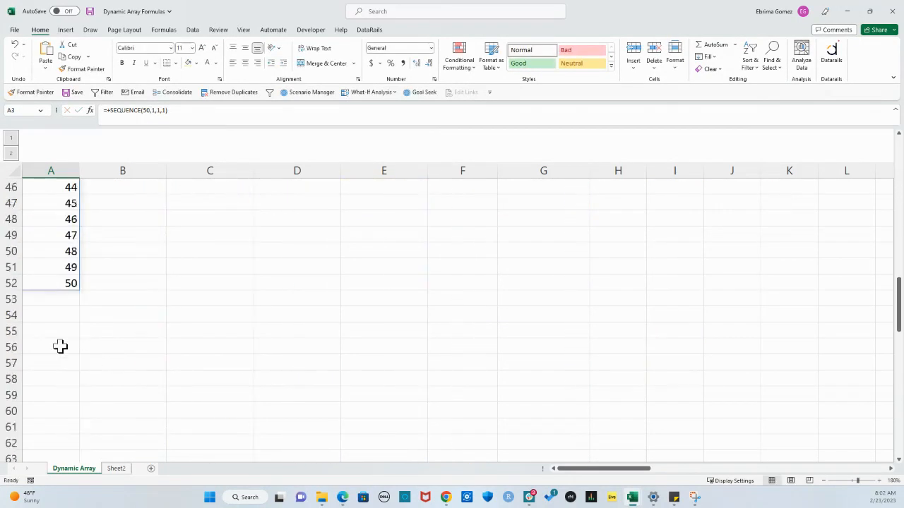
pyautogui.scroll(3, 88, 289)
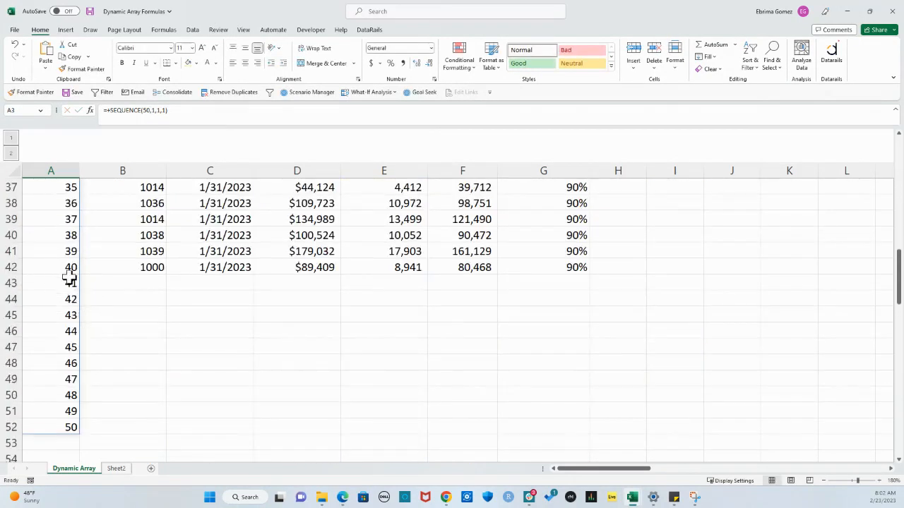
pyautogui.click(69, 283)
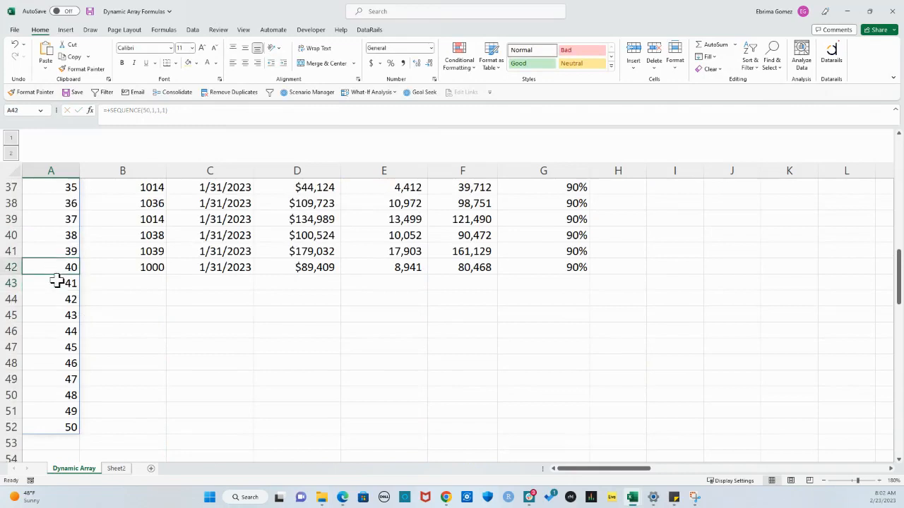
pyautogui.moveTo(56, 283); pyautogui.dragTo(63, 427)
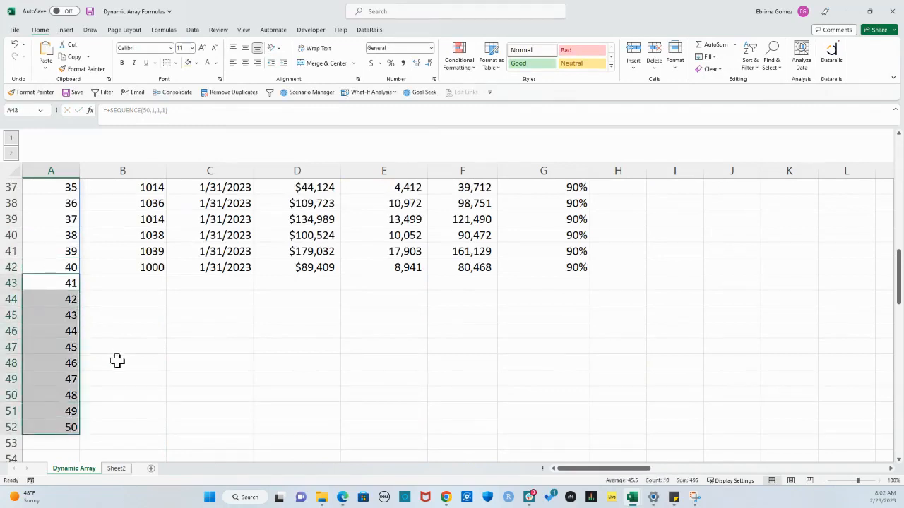
pyautogui.scroll(12, 118, 361)
pyautogui.click(44, 218)
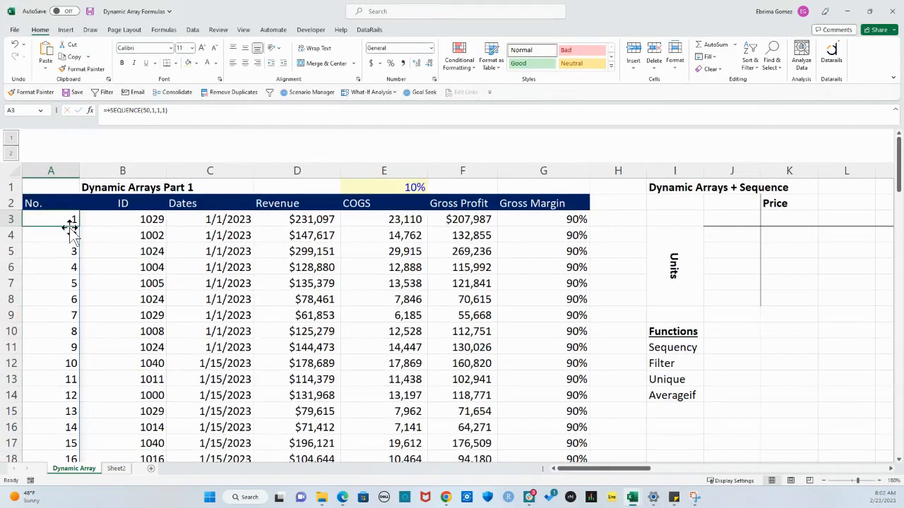
# Set the row count in the A3 SEQUENCE formula to 40 and check where the numbering ends against the table's last row
pyautogui.click(148, 111)
pyautogui.click(148, 111)
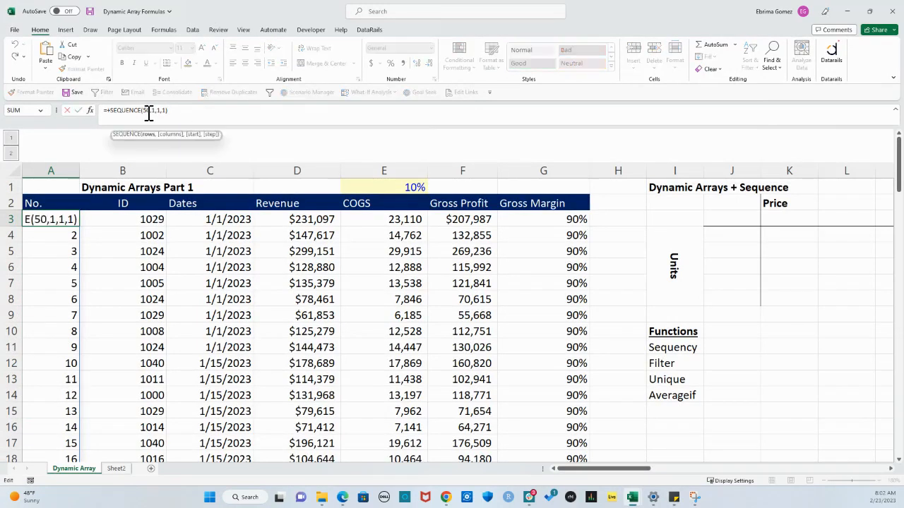
pyautogui.press('BackSpace')
pyautogui.write('4')
pyautogui.press('Return')
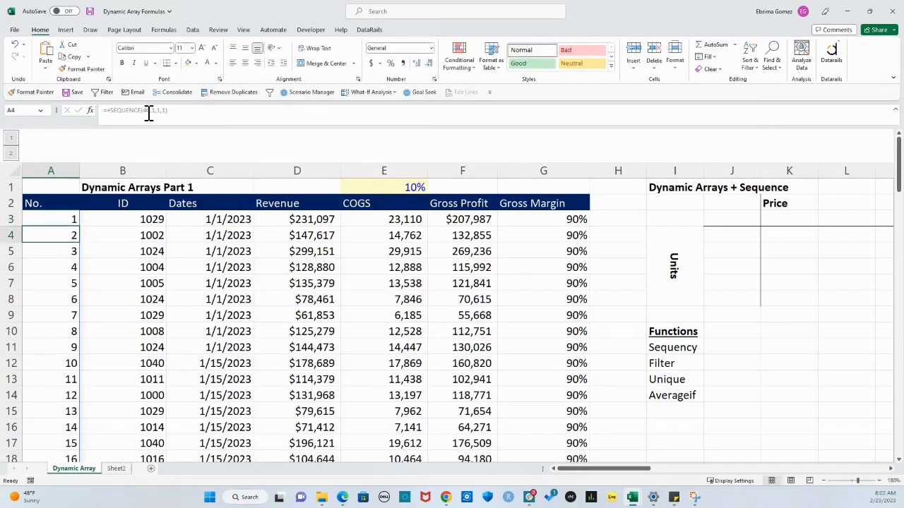
pyautogui.scroll(-11, 107, 268)
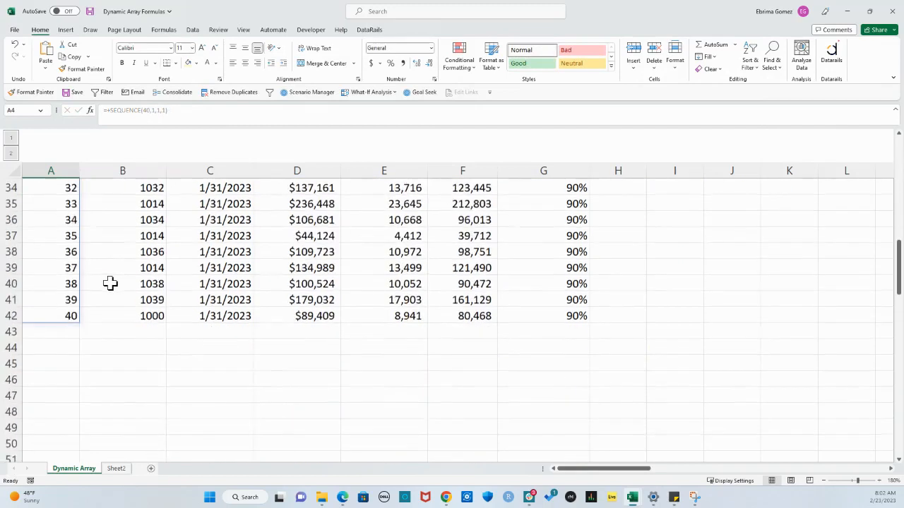
pyautogui.scroll(1, 135, 345)
pyautogui.scroll(11, 135, 345)
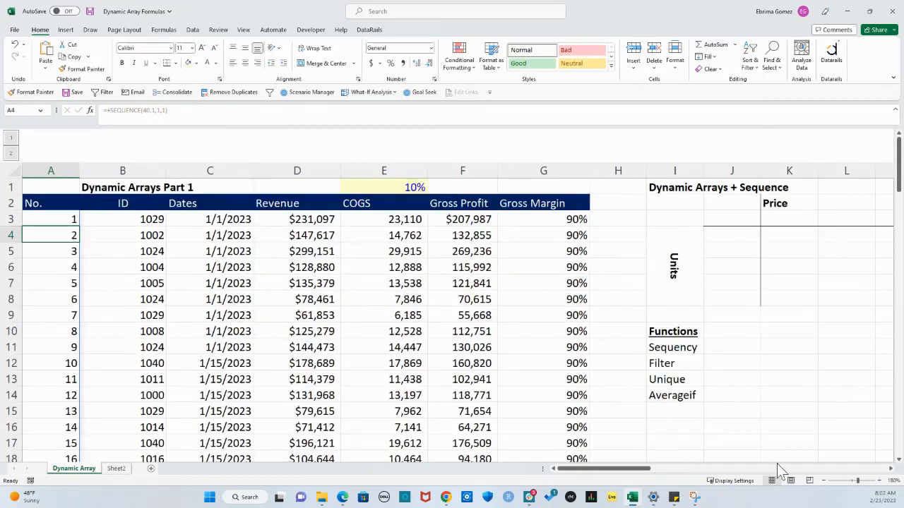
# Examine the empty Price and Units grid: body K4:O8, price row K3:O3 and units column J4:J8
pyautogui.click(890, 469)
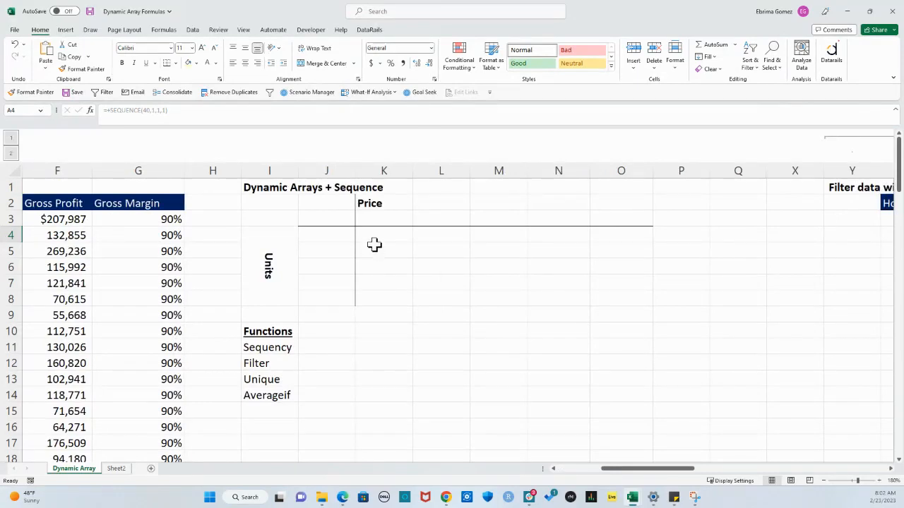
pyautogui.moveTo(373, 238); pyautogui.dragTo(384, 266)
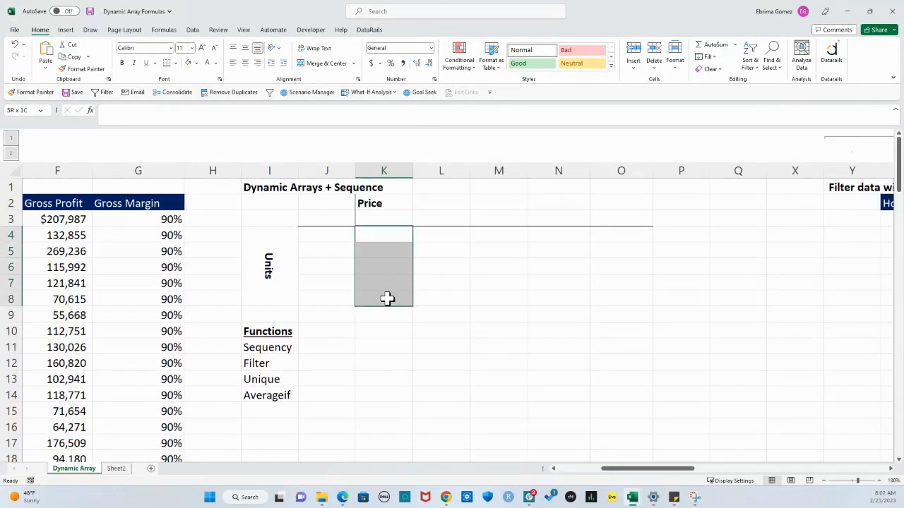
pyautogui.moveTo(387, 299); pyautogui.dragTo(612, 298)
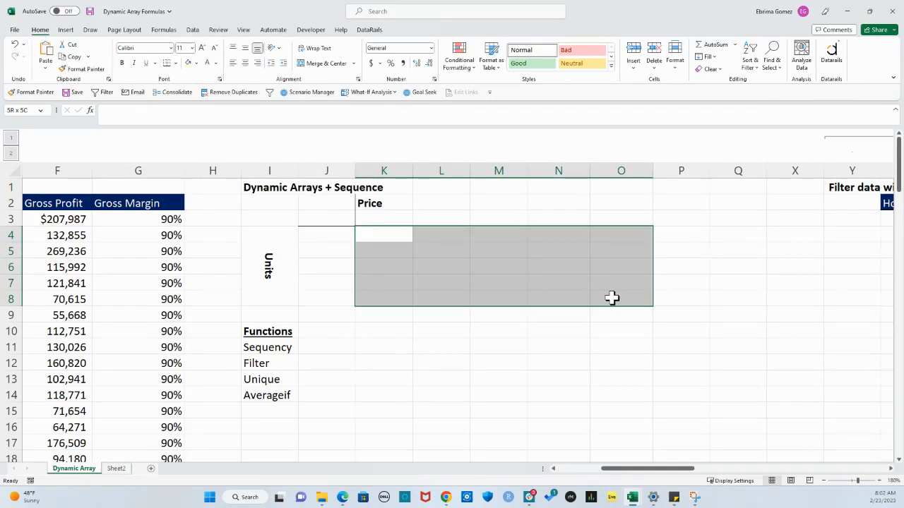
pyautogui.moveTo(611, 298); pyautogui.dragTo(612, 297)
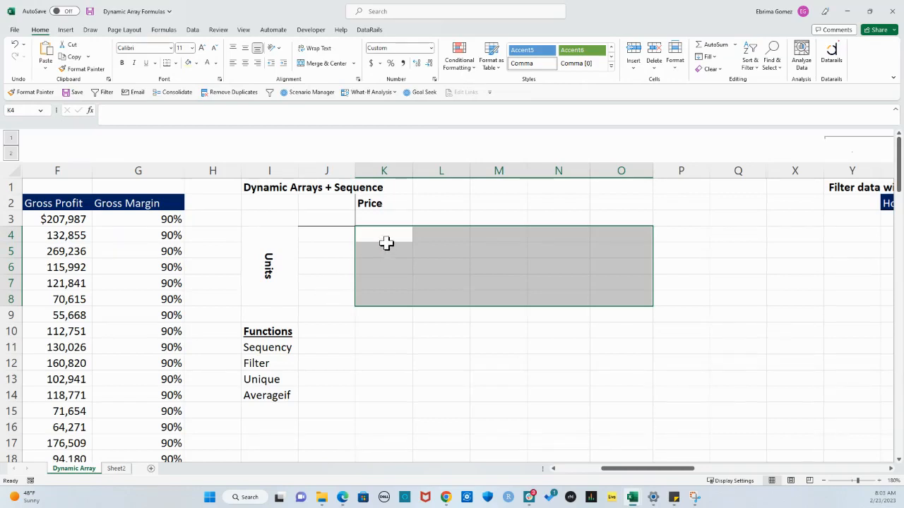
pyautogui.click(374, 219)
pyautogui.moveTo(374, 220); pyautogui.dragTo(646, 217)
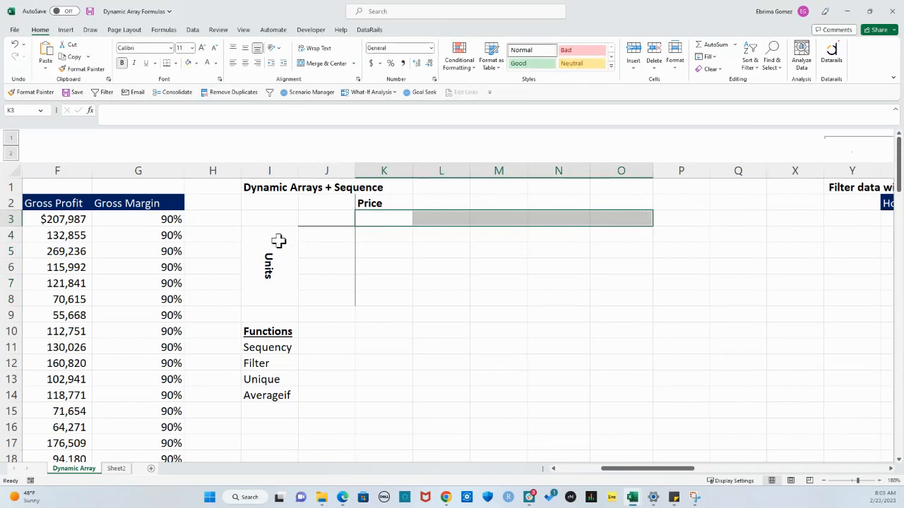
pyautogui.moveTo(313, 238); pyautogui.dragTo(323, 304)
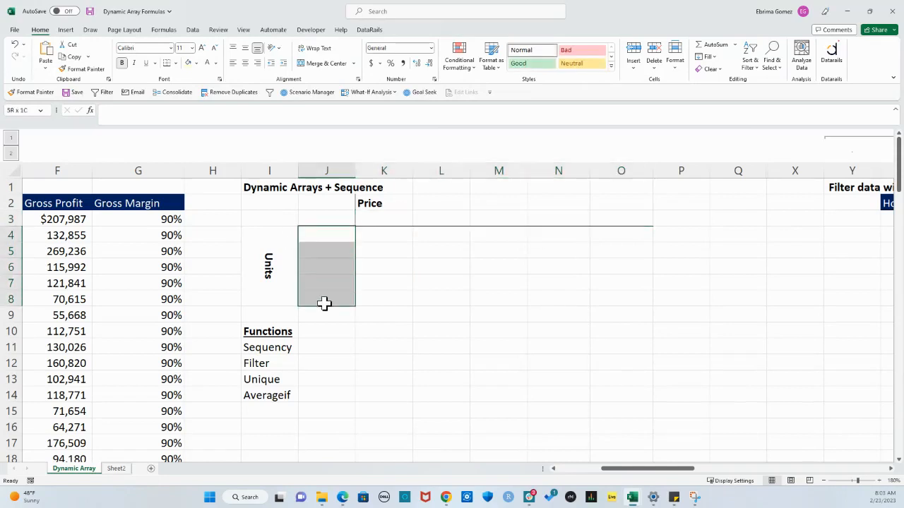
# Fill the price row by entering =SEQUENCE(1,5,50,30) in cell K3 under Price
pyautogui.click(376, 219)
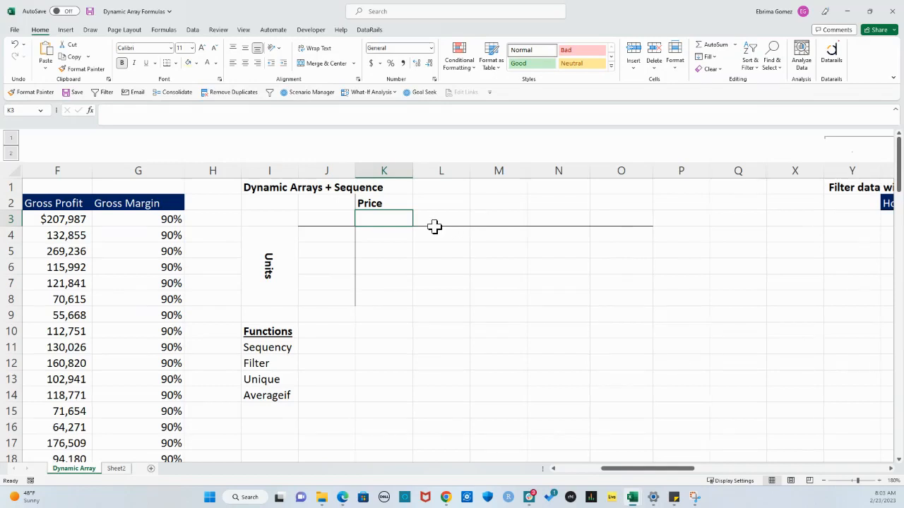
pyautogui.write('=')
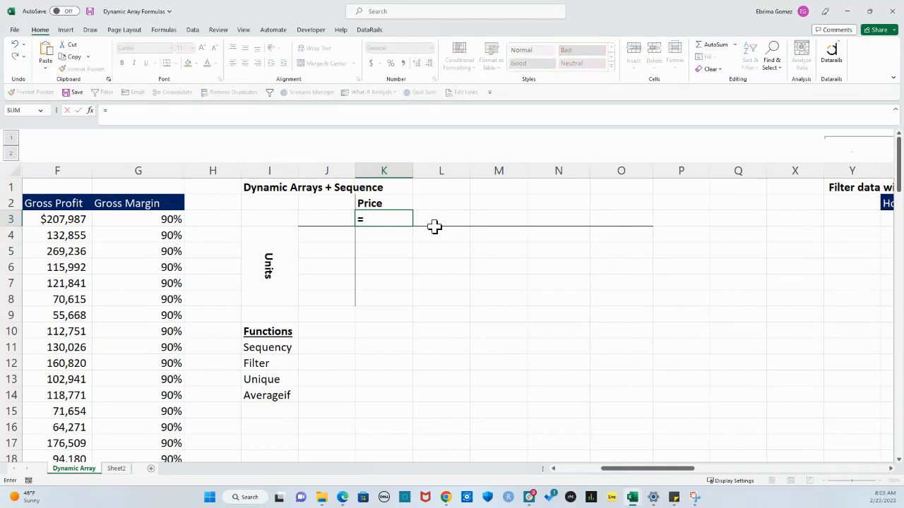
pyautogui.write('seq')
pyautogui.press('Tab')
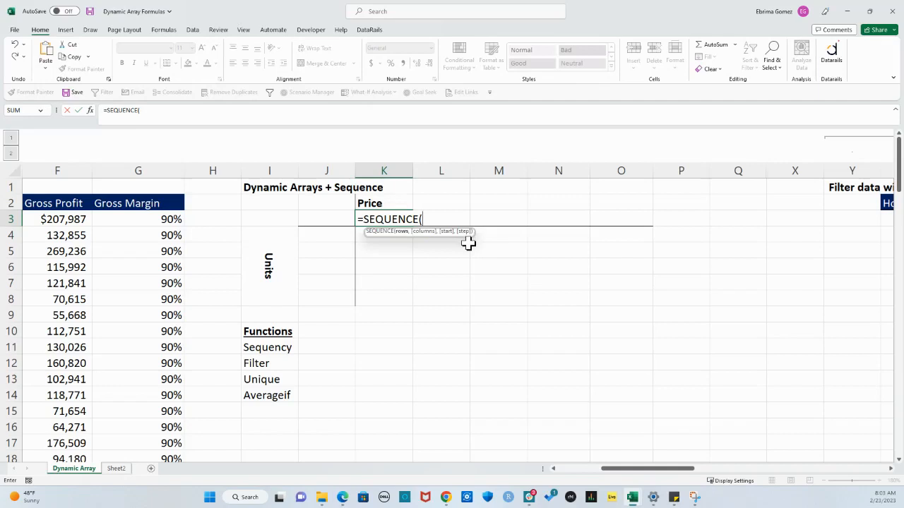
pyautogui.write('1,5,50,')
pyautogui.write('30')
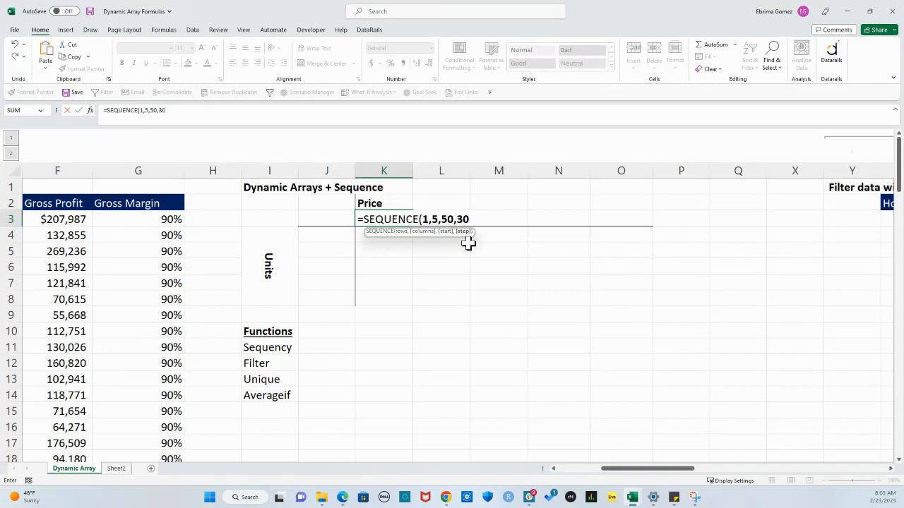
pyautogui.press('Return')
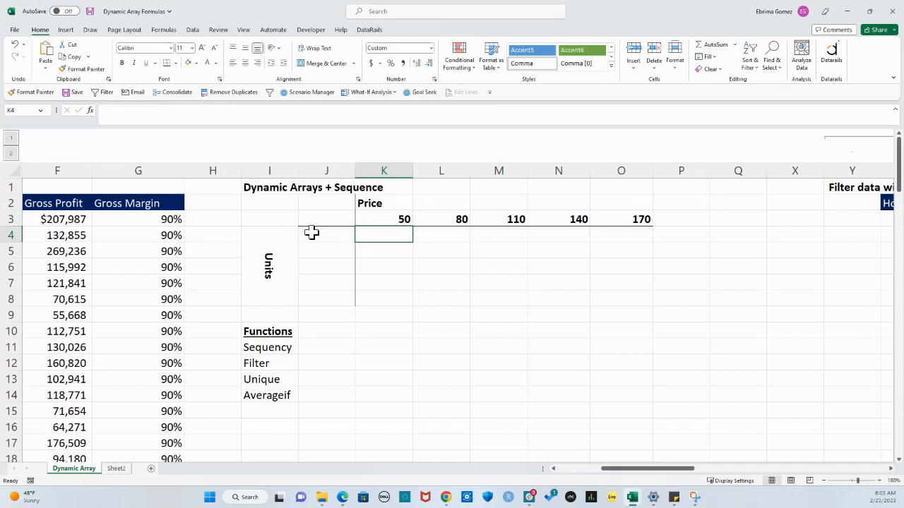
# Fill the units column by entering +SEQUENCE(5,1,500,100) in cell J4 beside Units
pyautogui.click(332, 237)
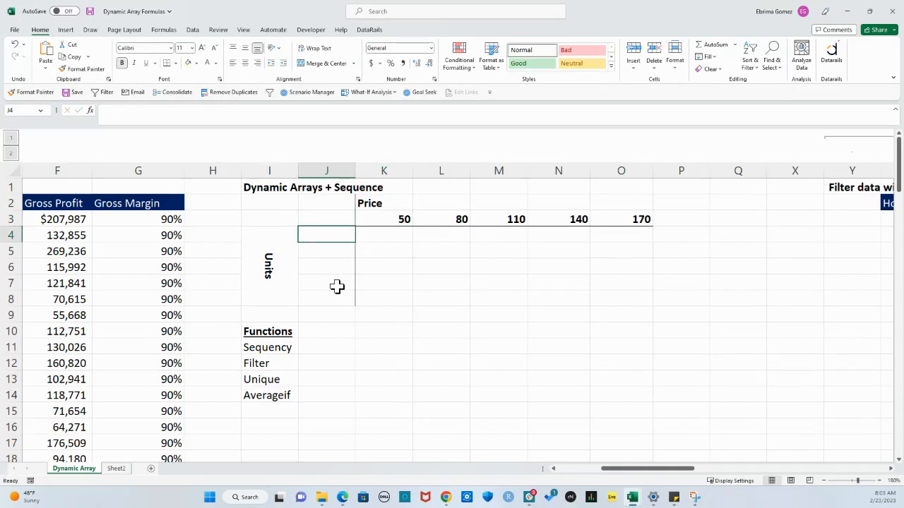
pyautogui.write('+seq')
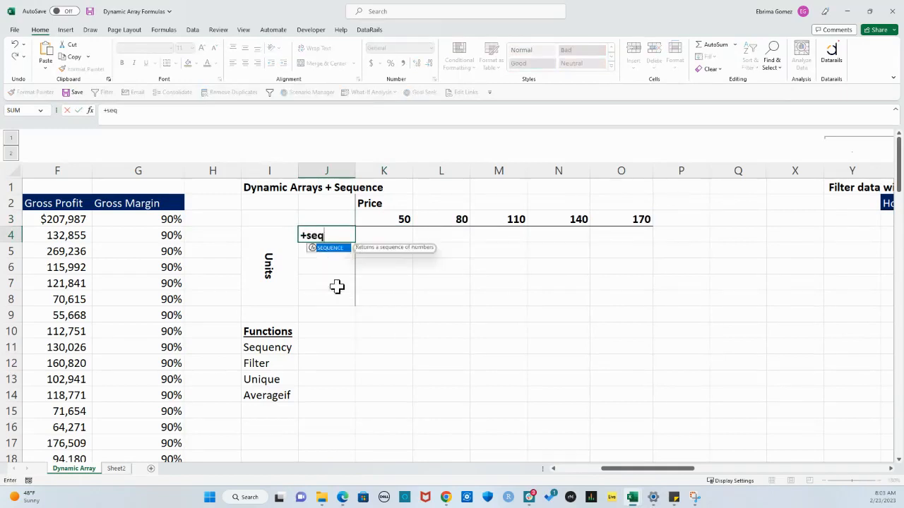
pyautogui.press('Tab')
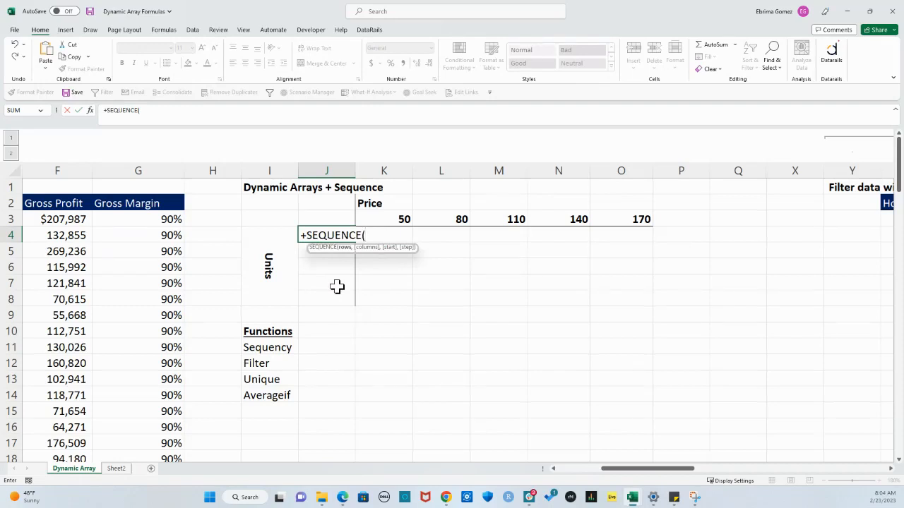
pyautogui.write('5,')
pyautogui.write('1,500')
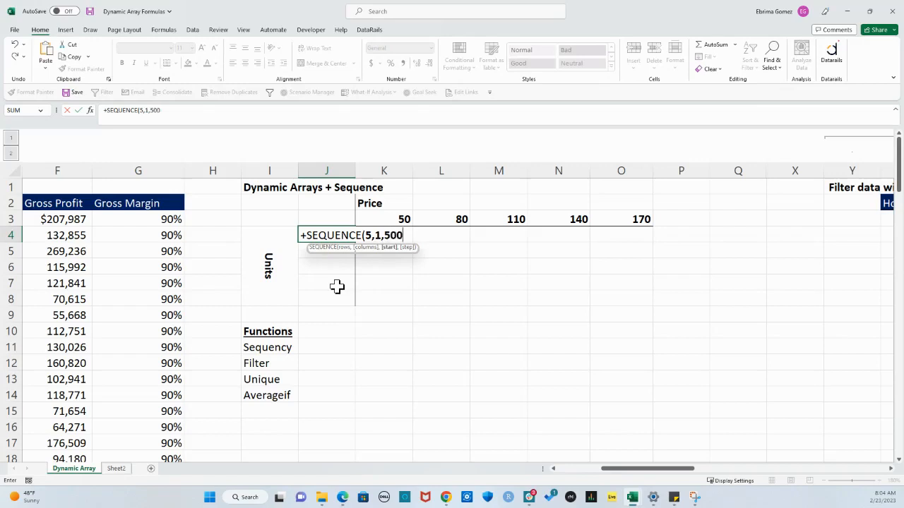
pyautogui.write(',100')
pyautogui.press('Return')
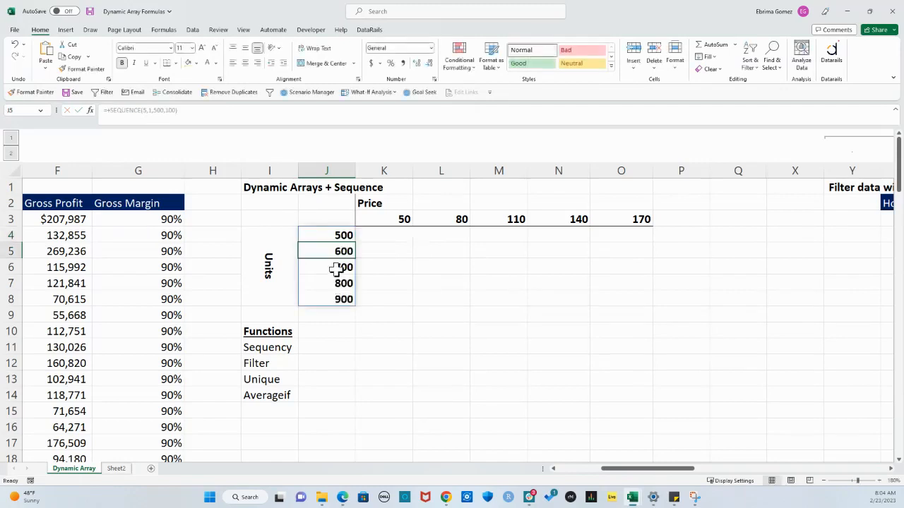
# Review the generated units in J4:J8 and prices in K3:O3 together with their Units and Price labels
pyautogui.click(333, 235)
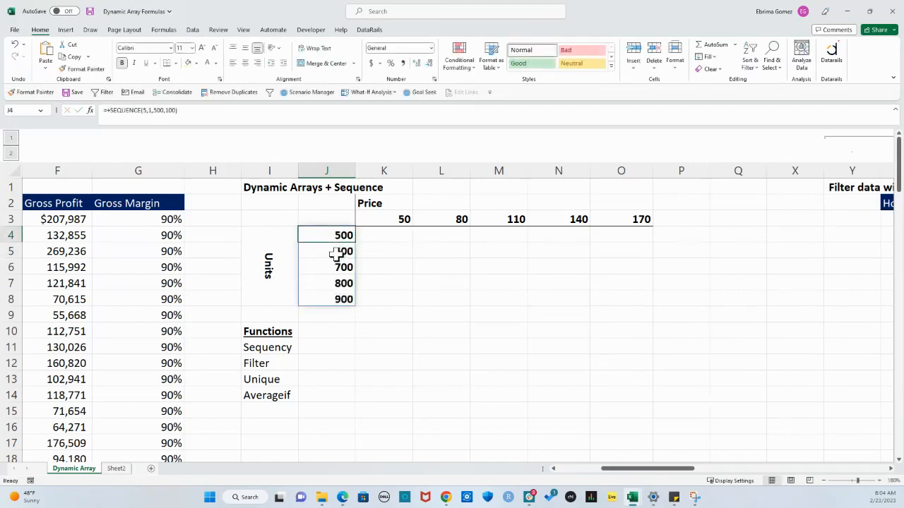
pyautogui.click(336, 256)
pyautogui.click(329, 269)
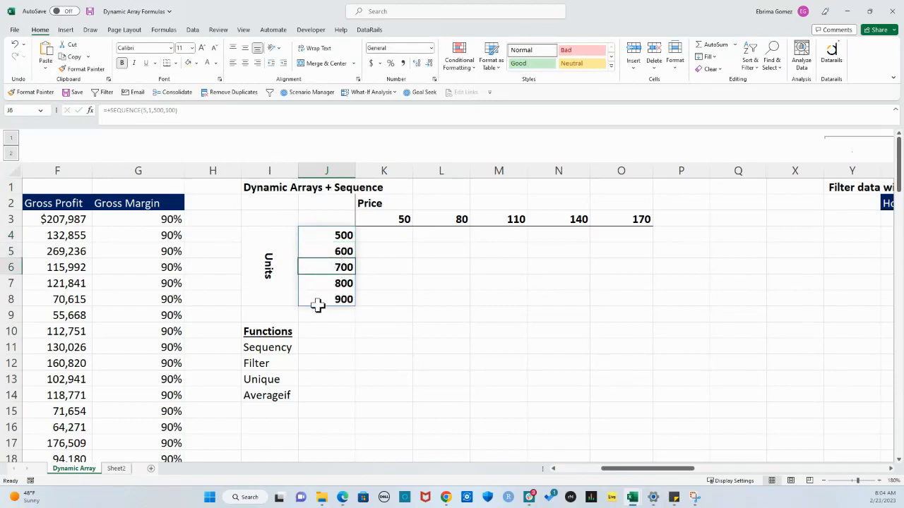
pyautogui.click(376, 240)
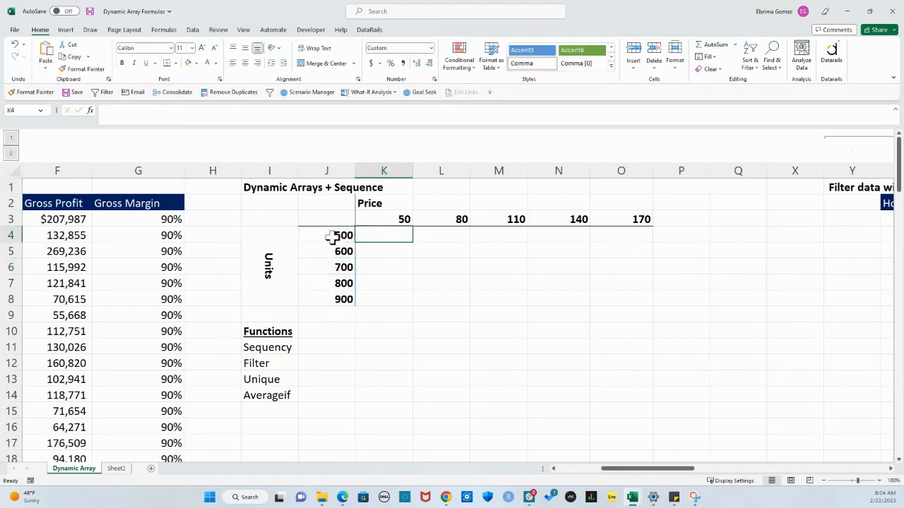
pyautogui.moveTo(332, 235); pyautogui.dragTo(336, 303)
pyautogui.moveTo(383, 217); pyautogui.dragTo(606, 217)
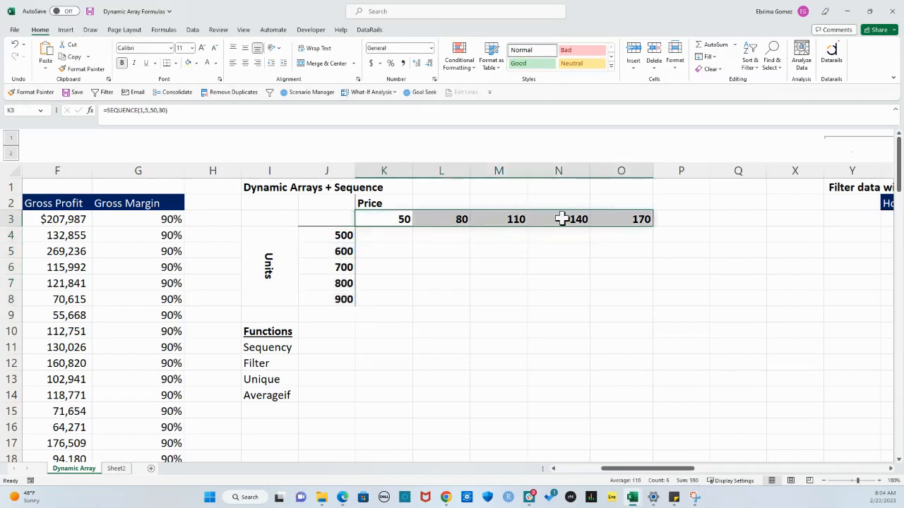
pyautogui.click(377, 206)
pyautogui.click(272, 265)
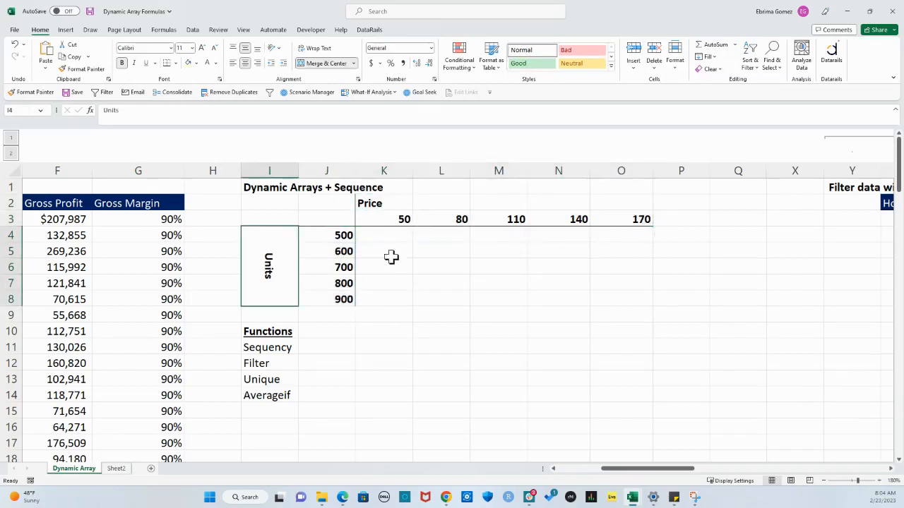
# Multiply every price by every unit quantity by entering the spill formula +K3#*J4# in cell K4
pyautogui.click(384, 236)
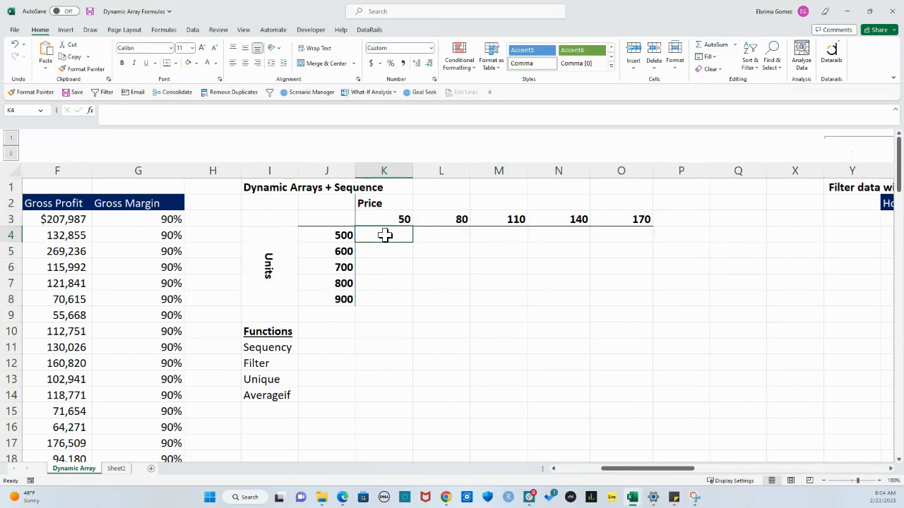
pyautogui.write('+')
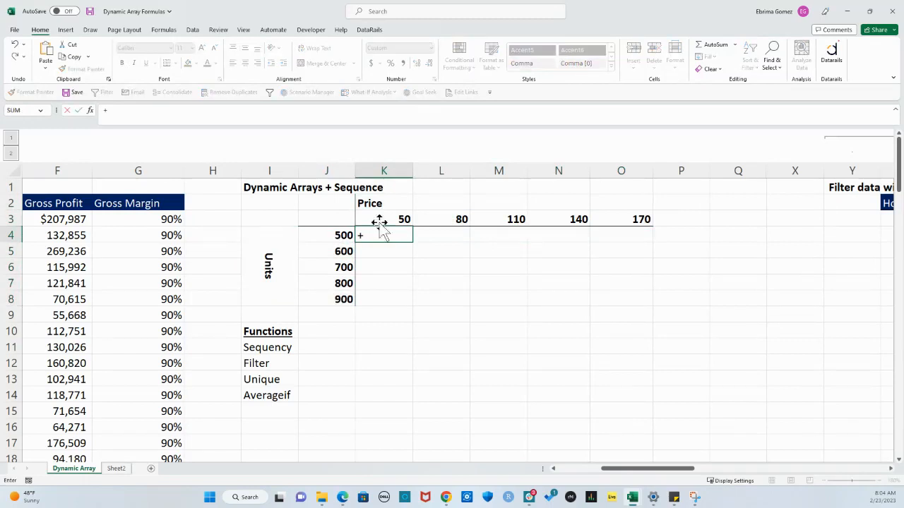
pyautogui.moveTo(378, 220); pyautogui.dragTo(640, 218)
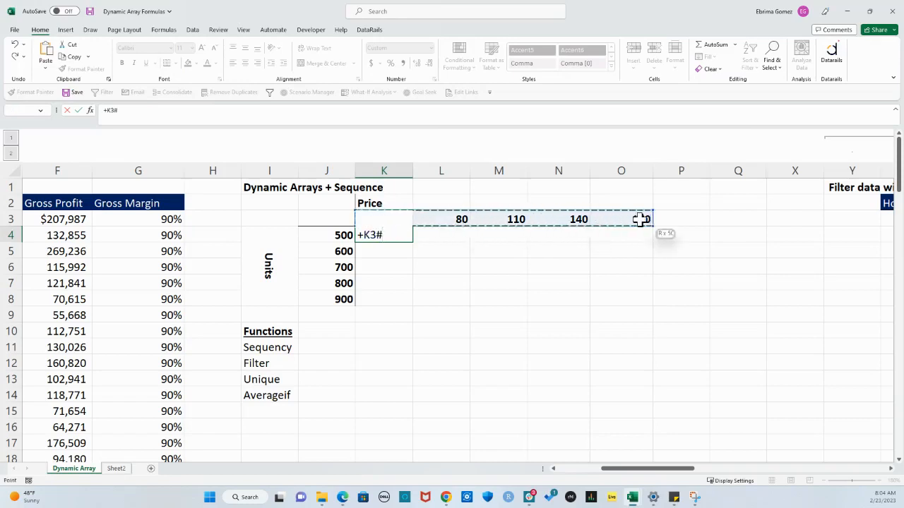
pyautogui.write('*')
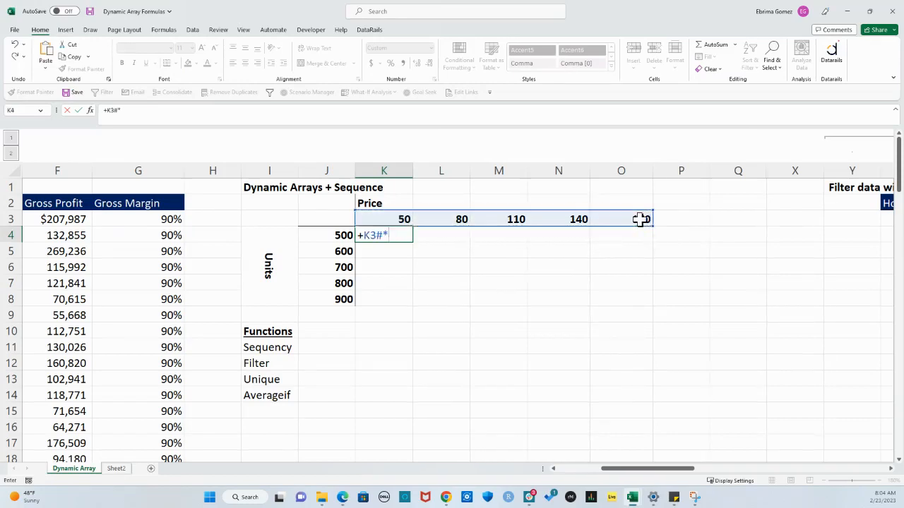
pyautogui.moveTo(325, 236); pyautogui.dragTo(334, 298)
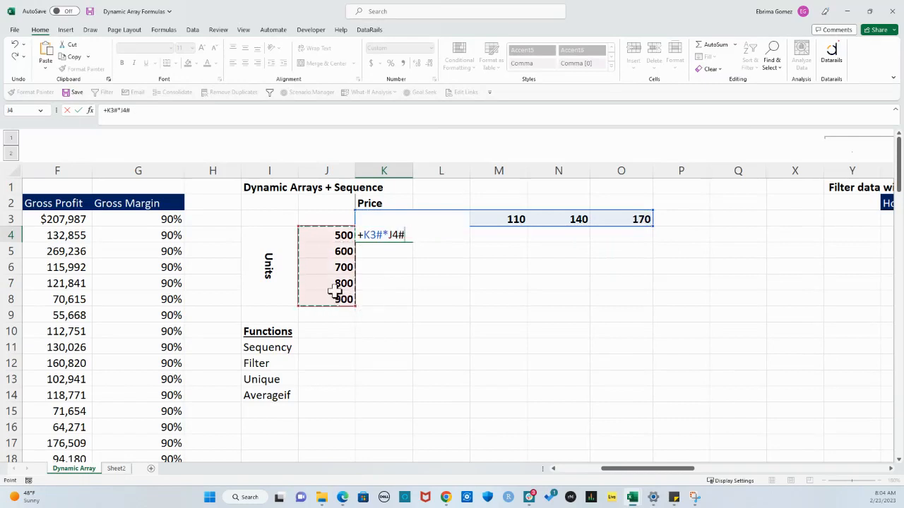
pyautogui.press('Return')
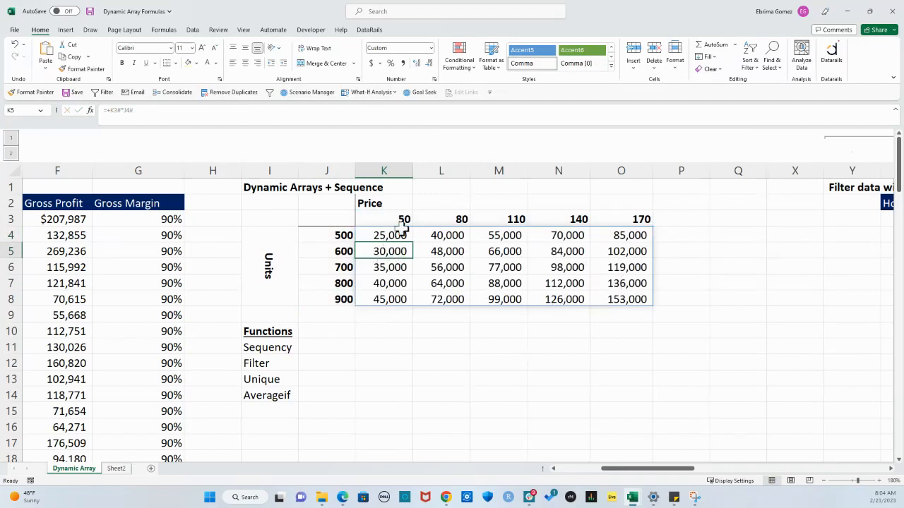
# Compare the price row and units column with the multiplied results in K4:O8
pyautogui.moveTo(386, 219); pyautogui.dragTo(644, 219)
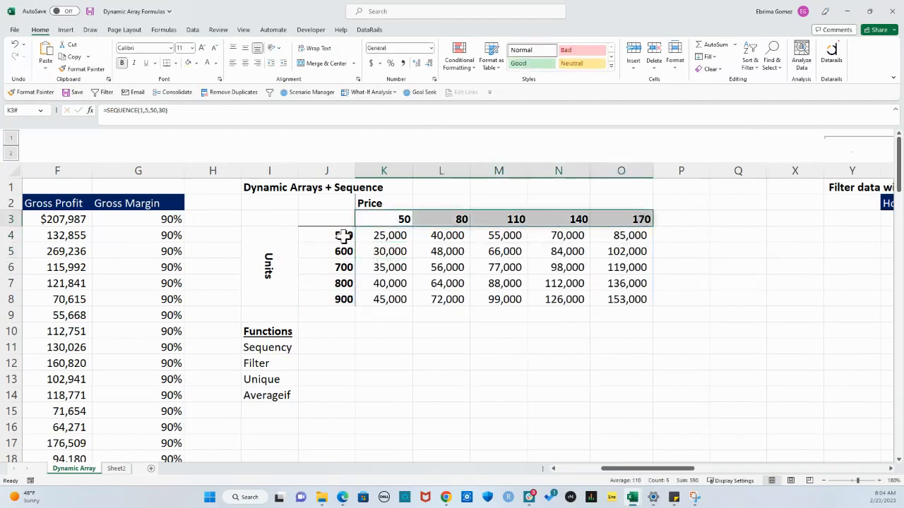
pyautogui.moveTo(343, 236); pyautogui.dragTo(341, 299)
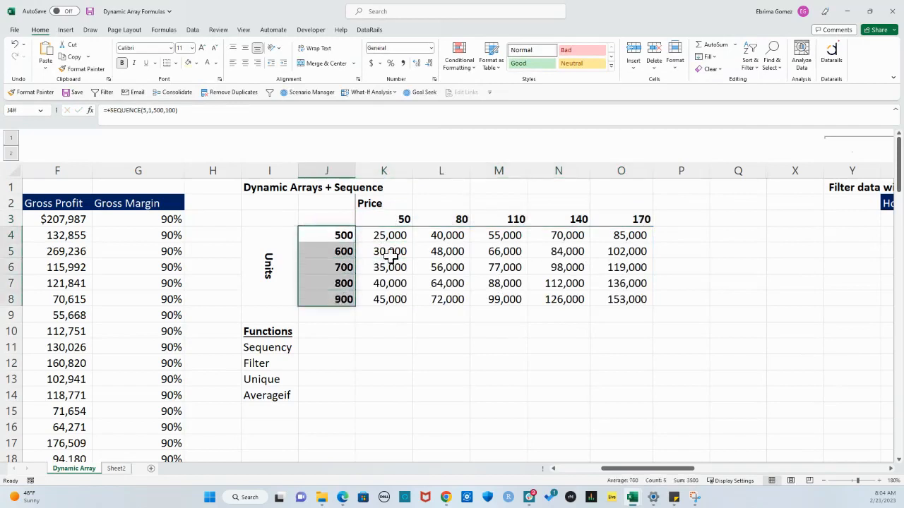
pyautogui.moveTo(389, 236); pyautogui.dragTo(601, 292)
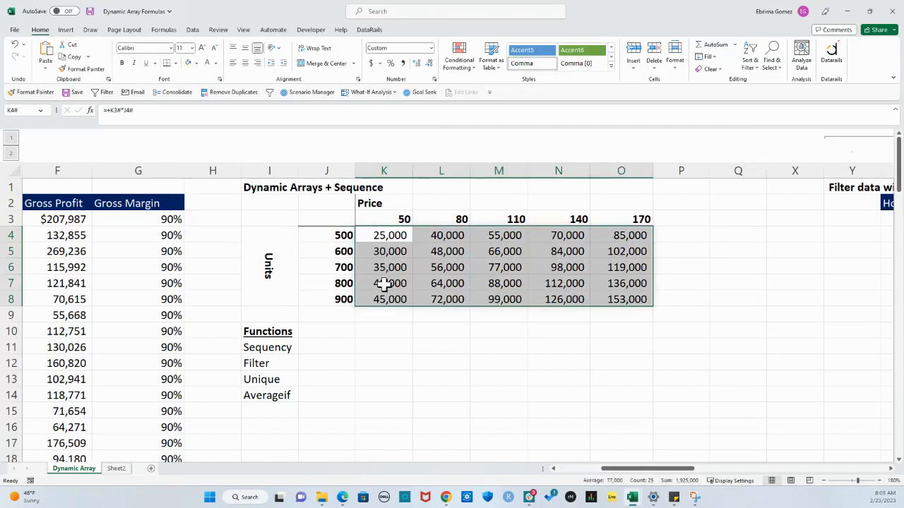
pyautogui.click(634, 219)
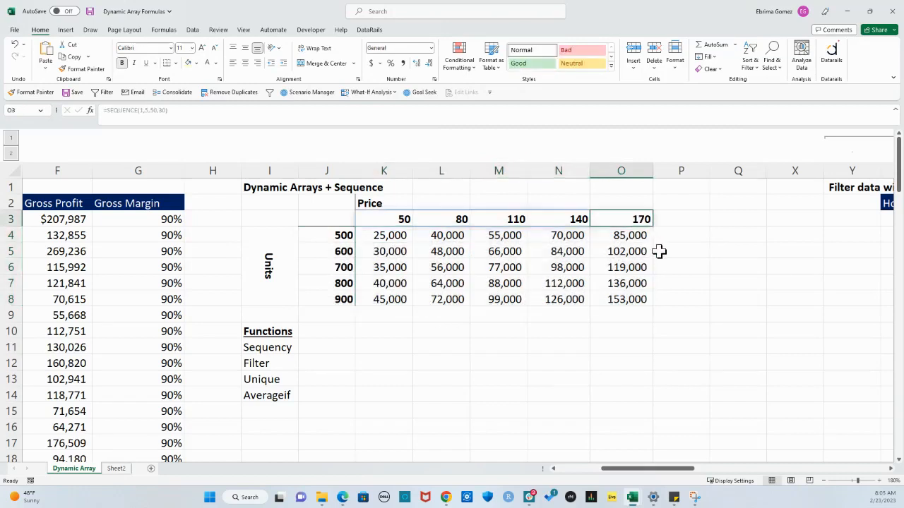
# Check individual prices in row 3 and unit quantities in column J against their products in cells O8 and M7
pyautogui.keyDown('ctrl'); pyautogui.click(340, 300); pyautogui.keyUp('ctrl')
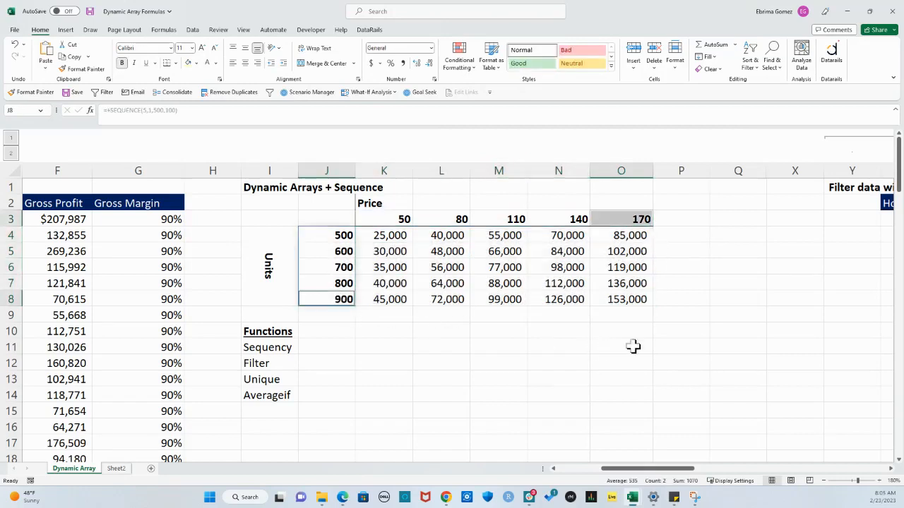
pyautogui.click(624, 299)
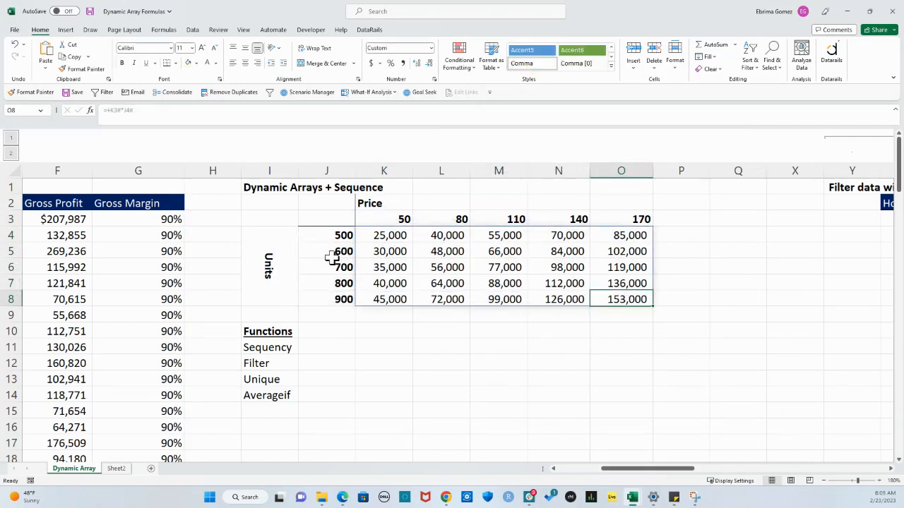
pyautogui.click(450, 219)
pyautogui.click(501, 217)
pyautogui.click(570, 222)
pyautogui.click(342, 274)
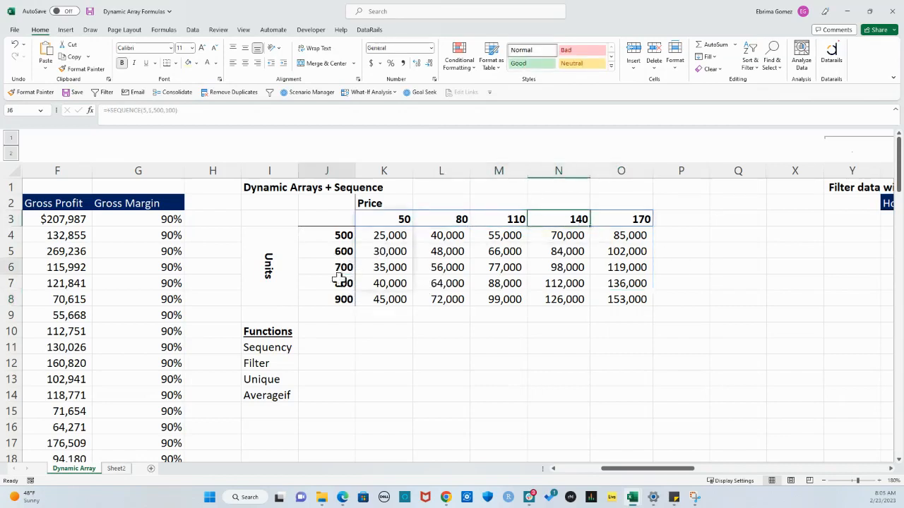
pyautogui.click(505, 283)
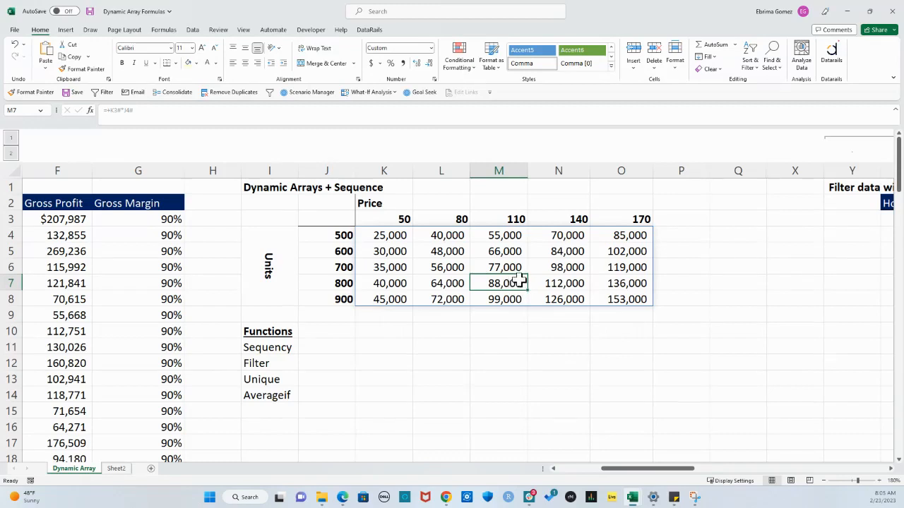
# Change the start value of the units SEQUENCE formula in cell J4 to 1000
pyautogui.click(320, 236)
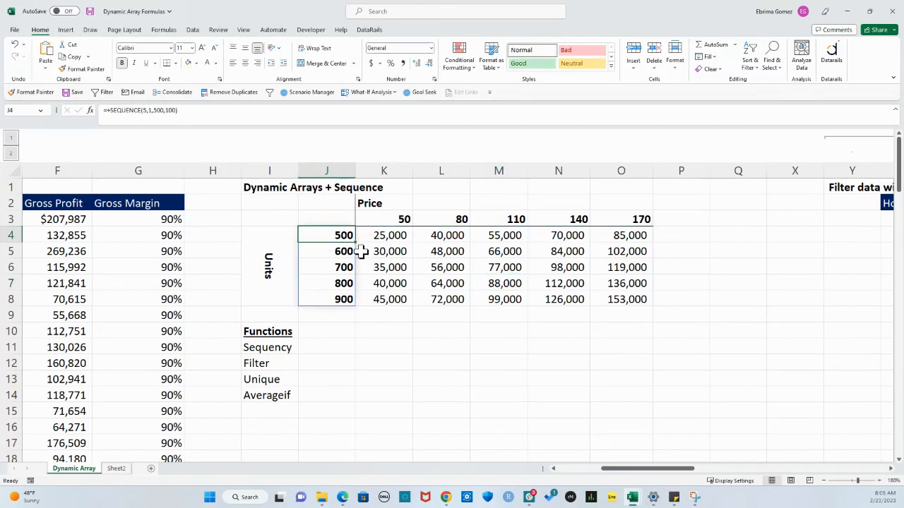
pyautogui.click(156, 111)
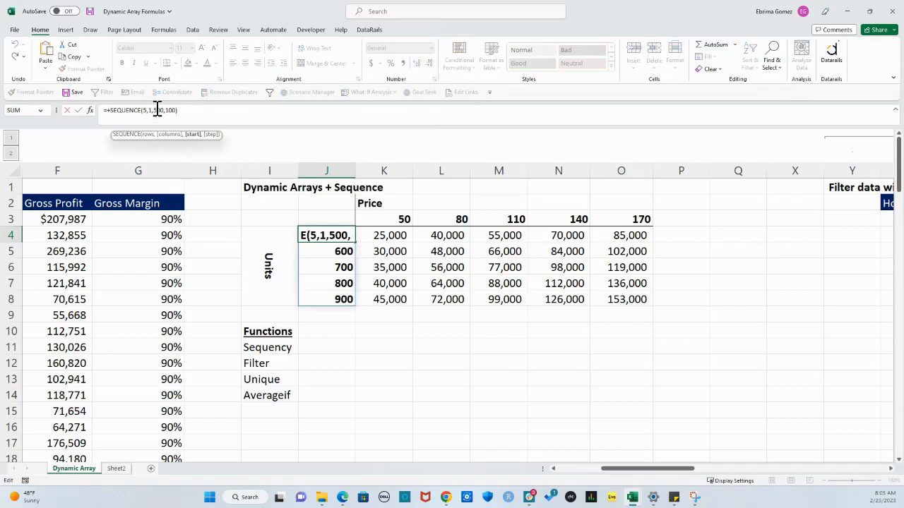
pyautogui.press('BackSpace')
pyautogui.write('10')
pyautogui.press('Return')
pyautogui.click(563, 372)
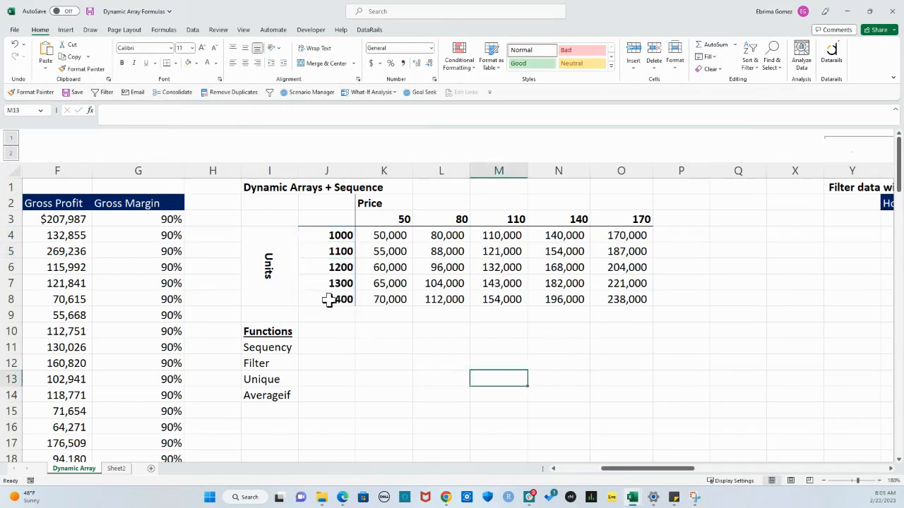
# Go through the regenerated unit quantities in J4:J8 one by one
pyautogui.click(329, 241)
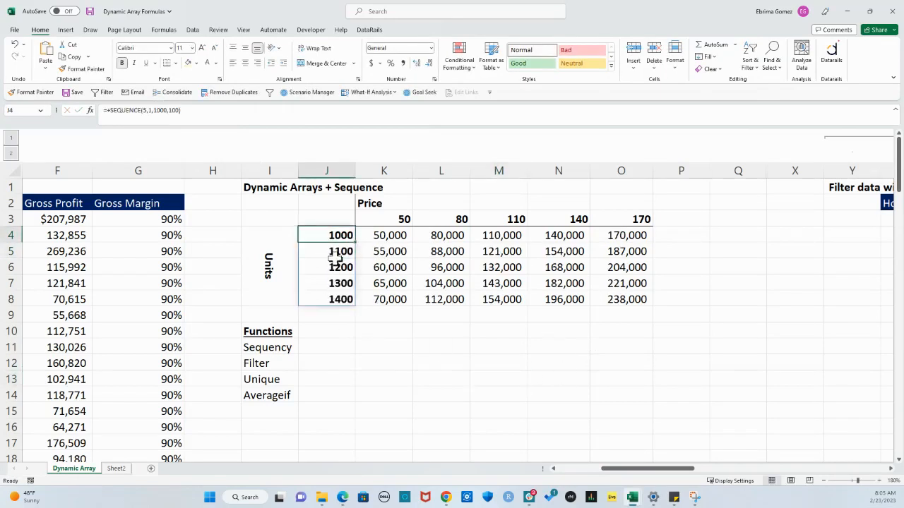
pyautogui.click(332, 253)
pyautogui.click(334, 268)
pyautogui.click(337, 283)
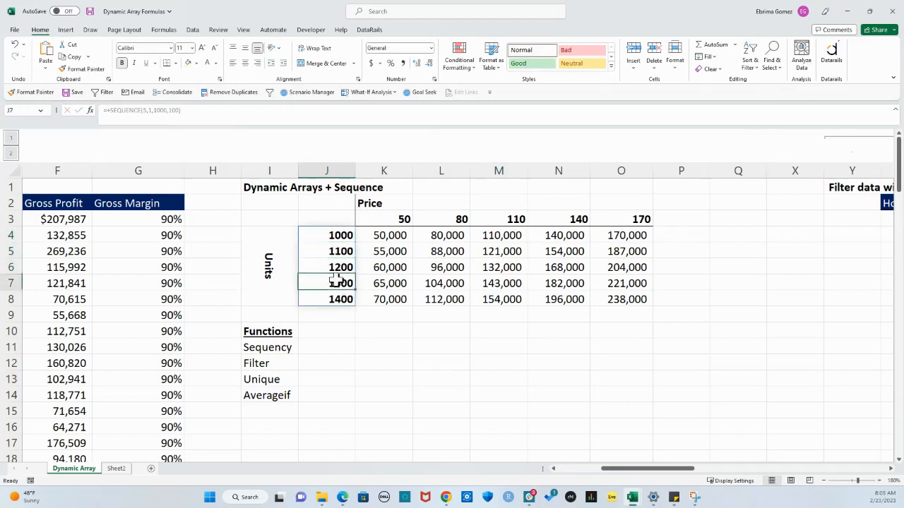
pyautogui.click(330, 300)
# Change the start value of the price SEQUENCE formula in cell K3 to 100
pyautogui.click(385, 221)
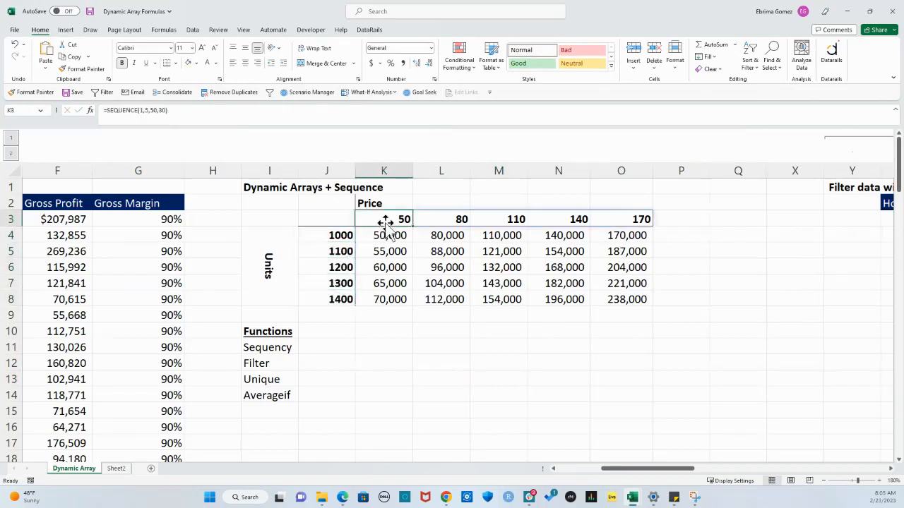
pyautogui.click(155, 111)
pyautogui.press('BackSpace')
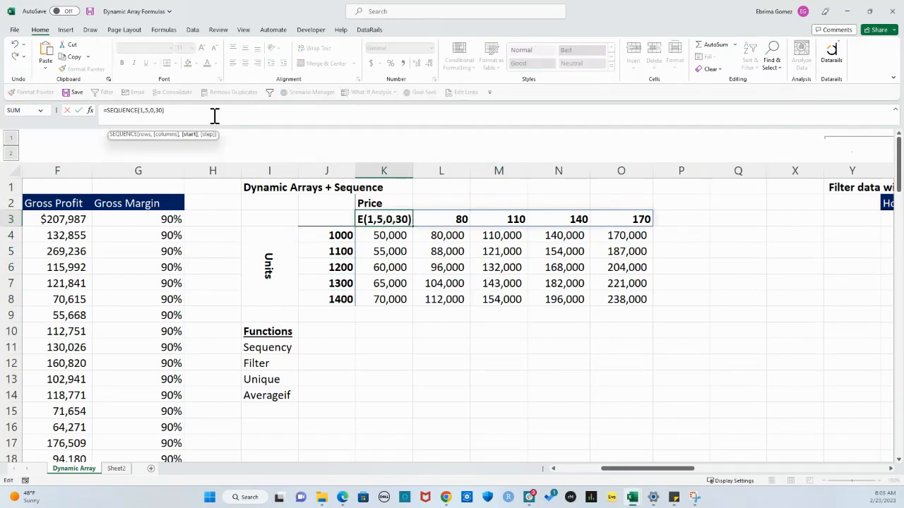
pyautogui.write('10')
pyautogui.press('Return')
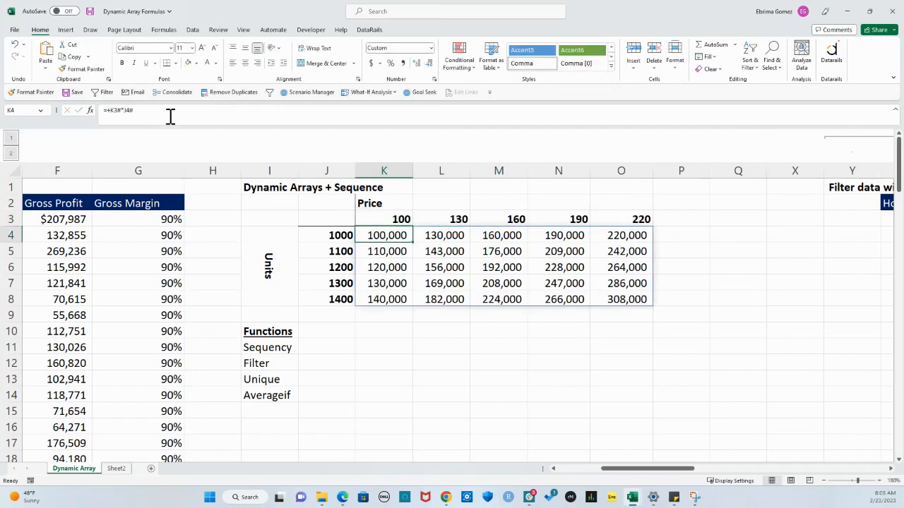
# Review the updated price row K3:O3 and the recalculated results in K4:O8
pyautogui.click(388, 218)
pyautogui.moveTo(388, 216); pyautogui.dragTo(613, 228)
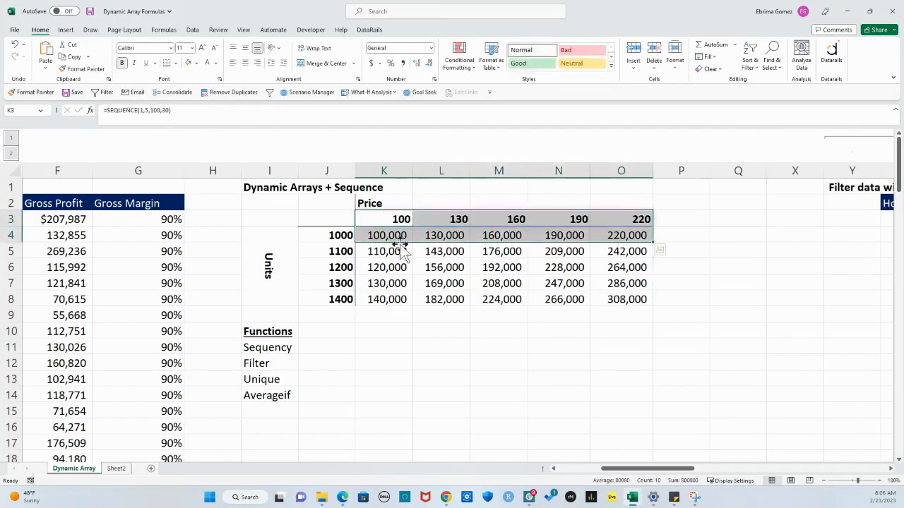
pyautogui.moveTo(386, 235); pyautogui.dragTo(626, 299)
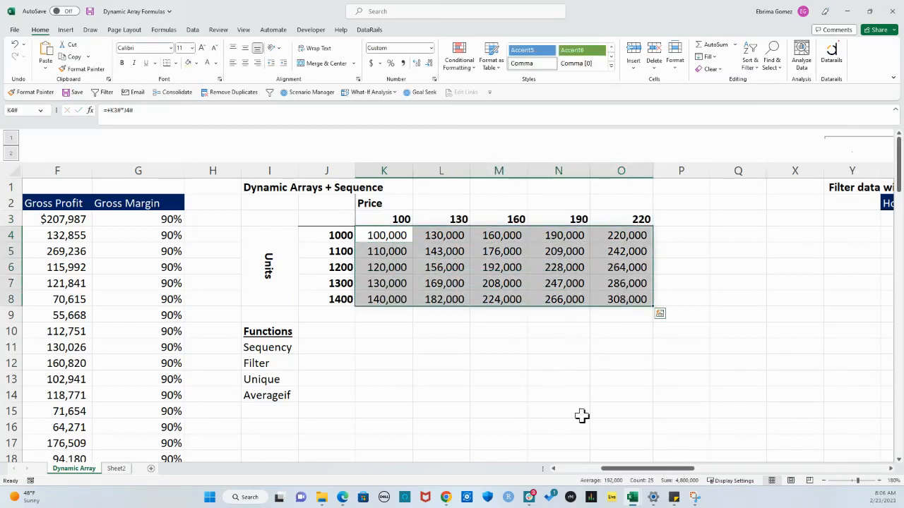
# Look over the source revenue table, the Filter data with Dynamic Arrays section and its threshold cell AC1
pyautogui.moveTo(658, 469); pyautogui.dragTo(607, 478)
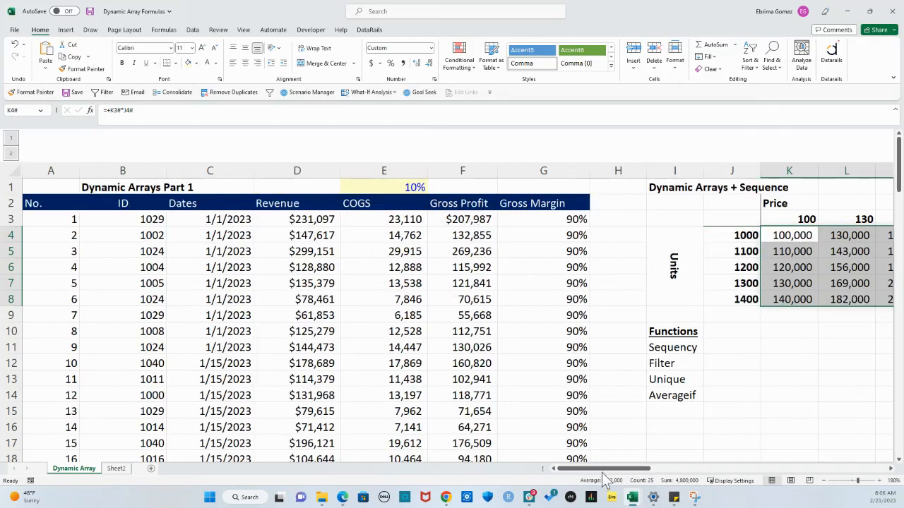
pyautogui.moveTo(605, 471); pyautogui.dragTo(699, 473)
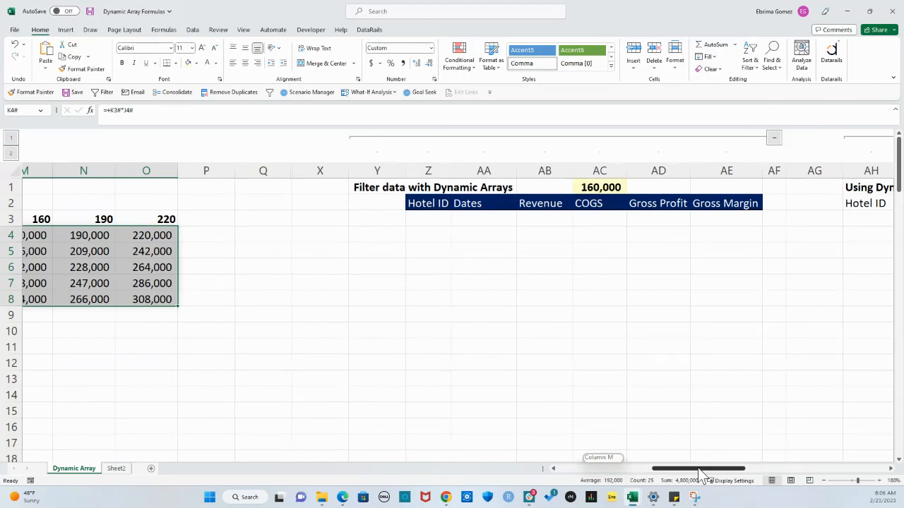
pyautogui.moveTo(699, 473); pyautogui.dragTo(699, 473)
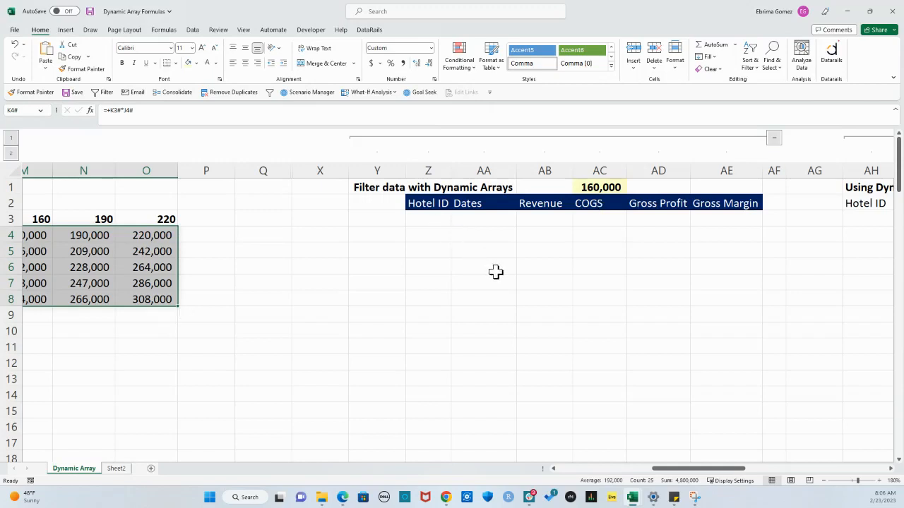
pyautogui.click(601, 188)
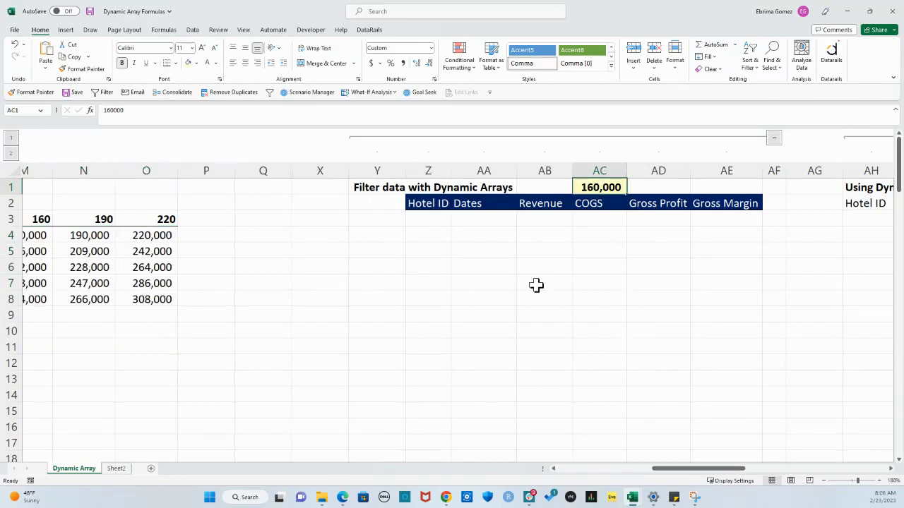
# Start a FILTER formula in cell Z3 under Hotel ID with the source data B3:G42 as its array
pyautogui.click(427, 221)
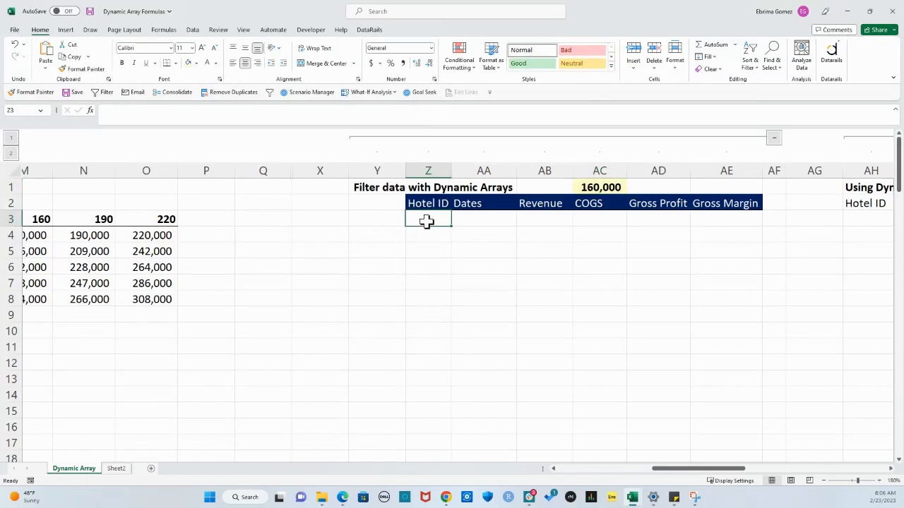
pyautogui.write('=fil')
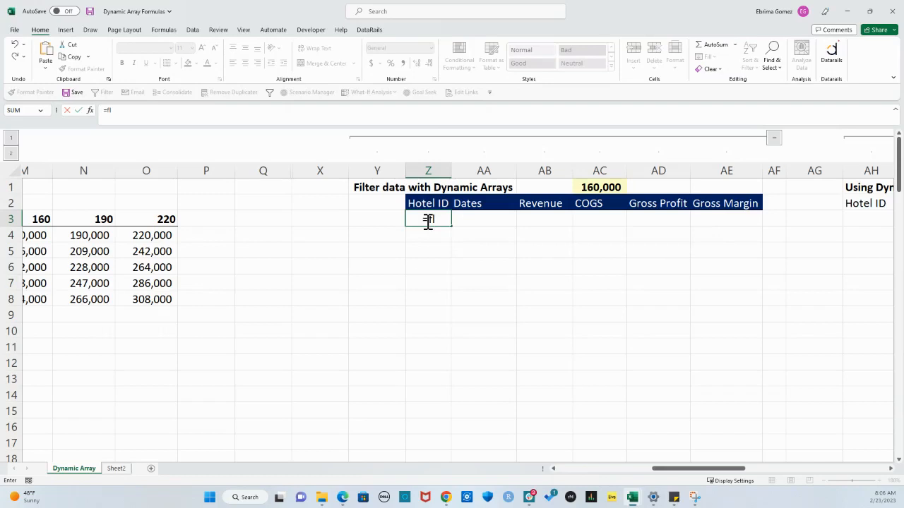
pyautogui.press('BackSpace')
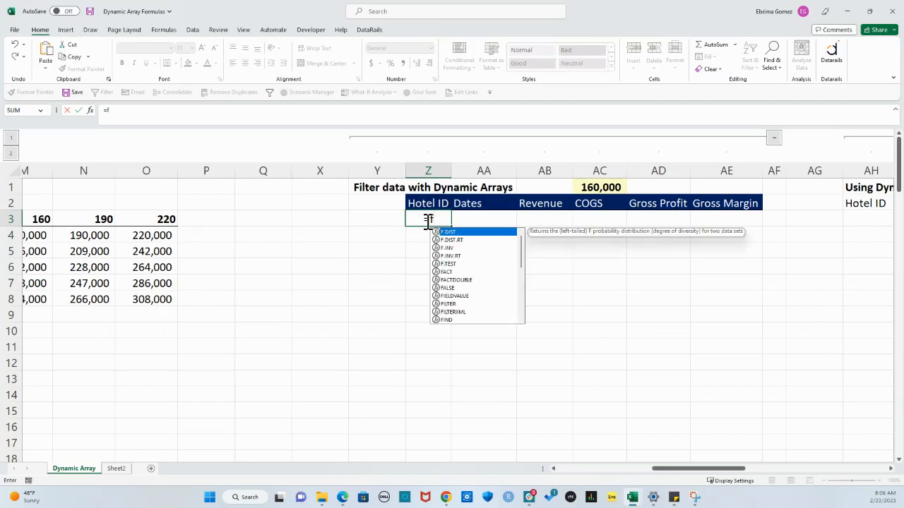
pyautogui.write('ilter')
pyautogui.press('Tab')
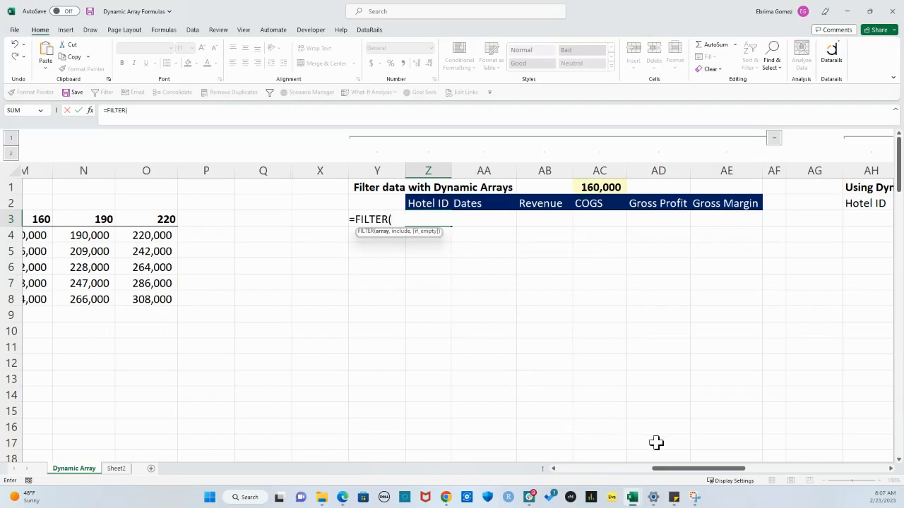
pyautogui.moveTo(710, 474); pyautogui.dragTo(569, 468)
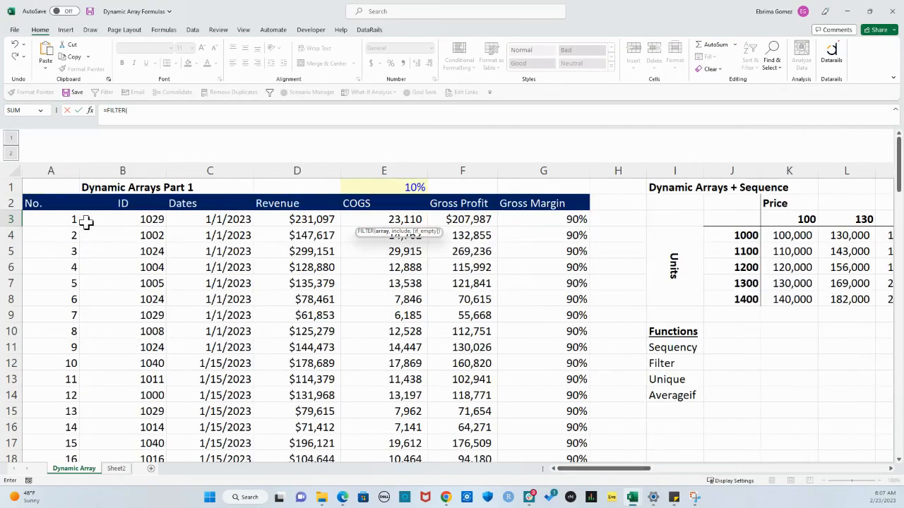
pyautogui.moveTo(104, 222); pyautogui.dragTo(577, 426)
pyautogui.scroll(9, 567, 359)
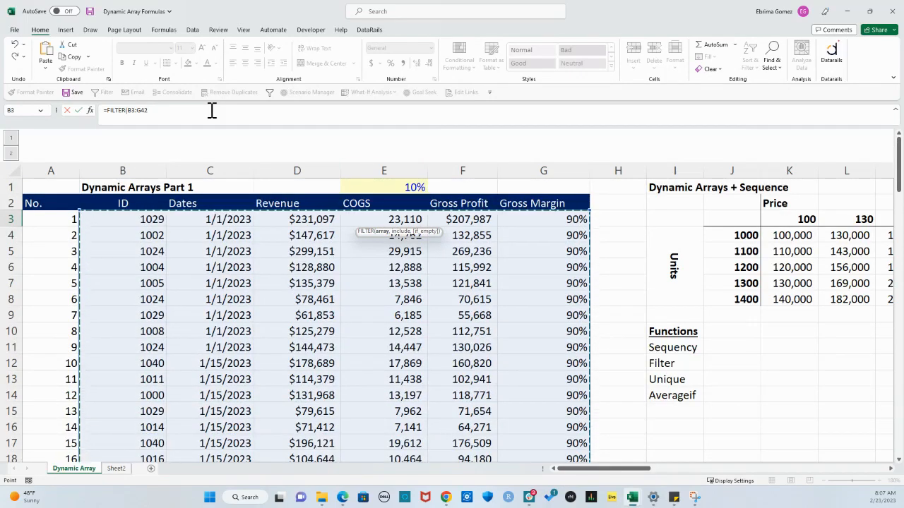
# Complete the FILTER formula with the condition F3#>=AC1 to return rows whose gross profit meets the threshold
pyautogui.write(',')
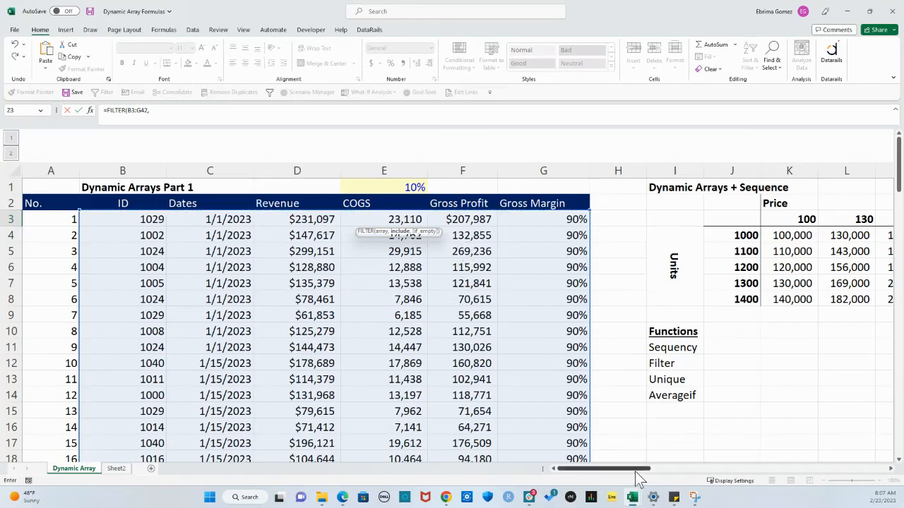
pyautogui.click(153, 111)
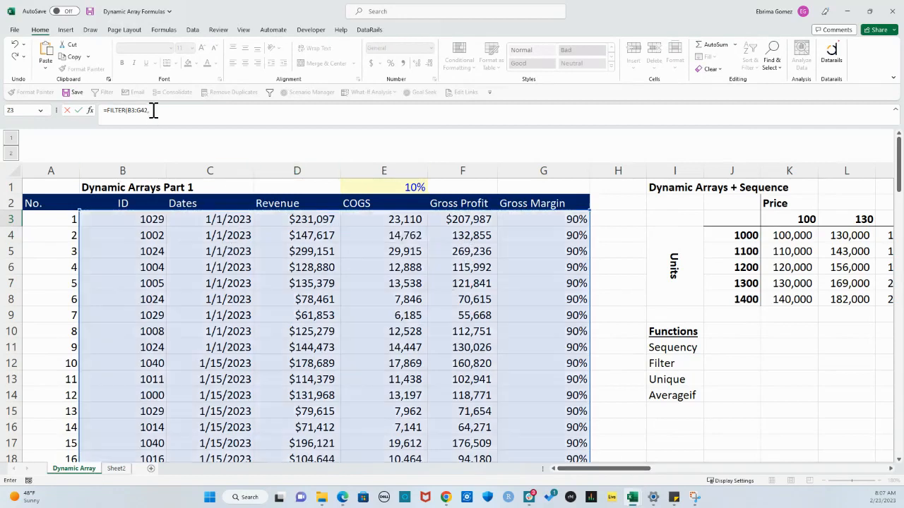
pyautogui.click(125, 110)
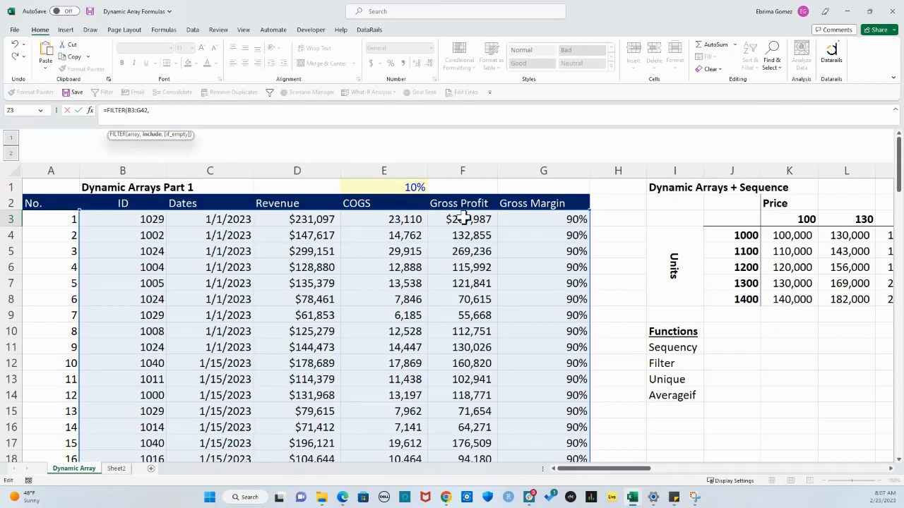
pyautogui.moveTo(463, 219); pyautogui.dragTo(476, 347)
pyautogui.scroll(10, 442, 253)
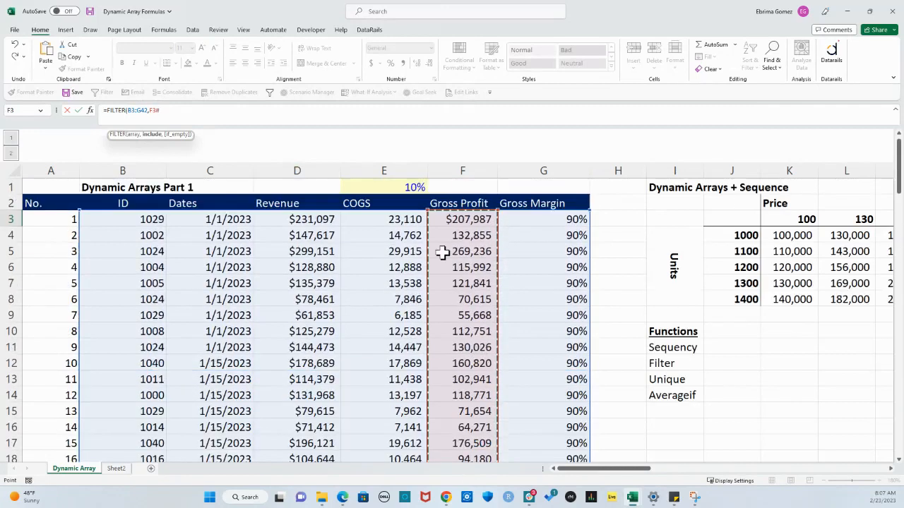
pyautogui.click(453, 220)
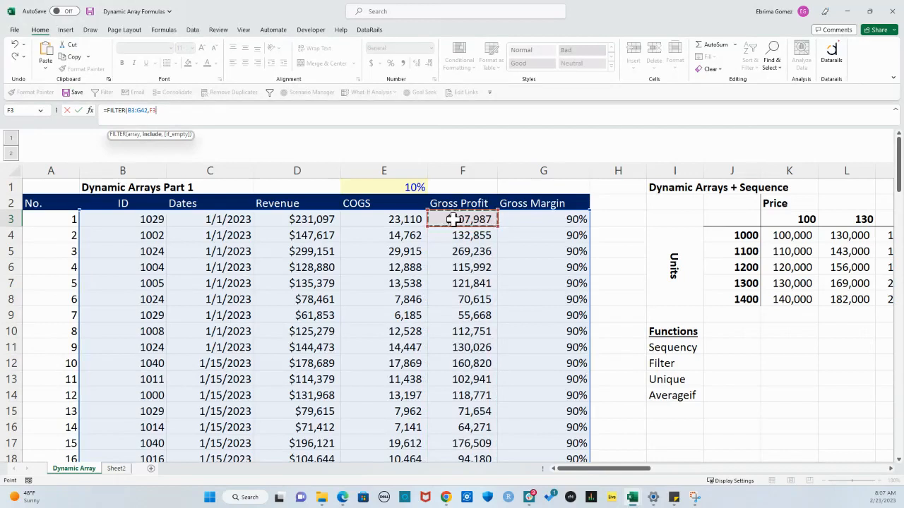
pyautogui.write('#')
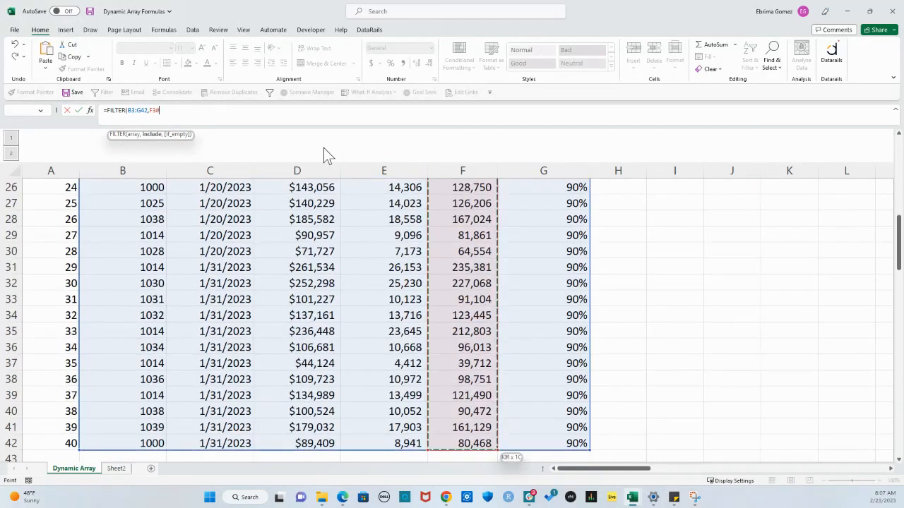
pyautogui.scroll(8, 520, 301)
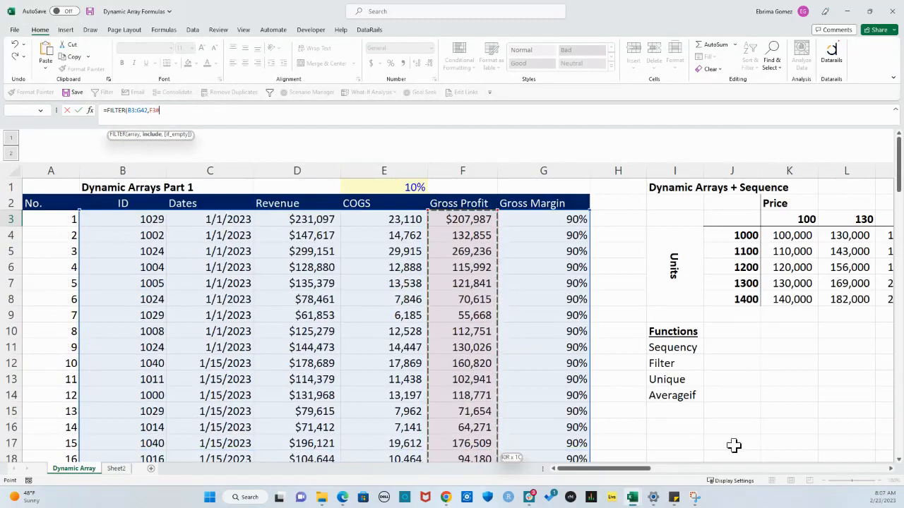
pyautogui.click(863, 469)
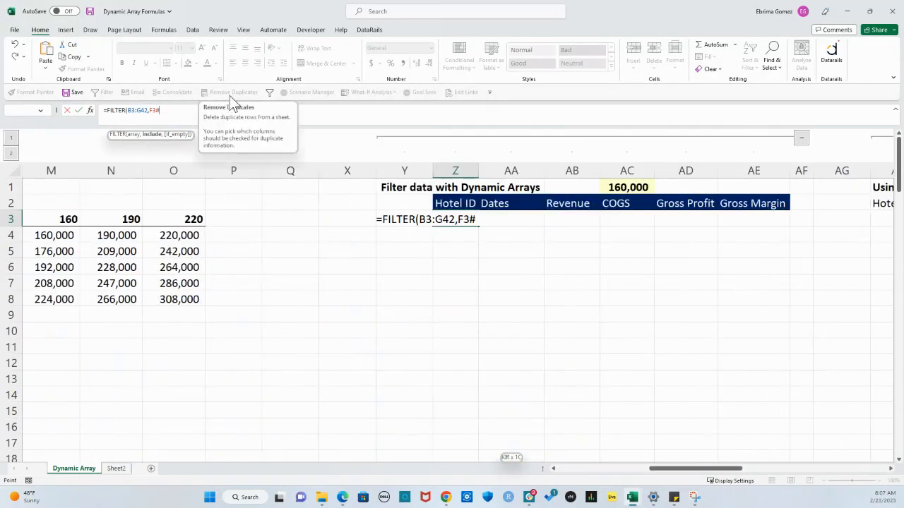
pyautogui.click(627, 188)
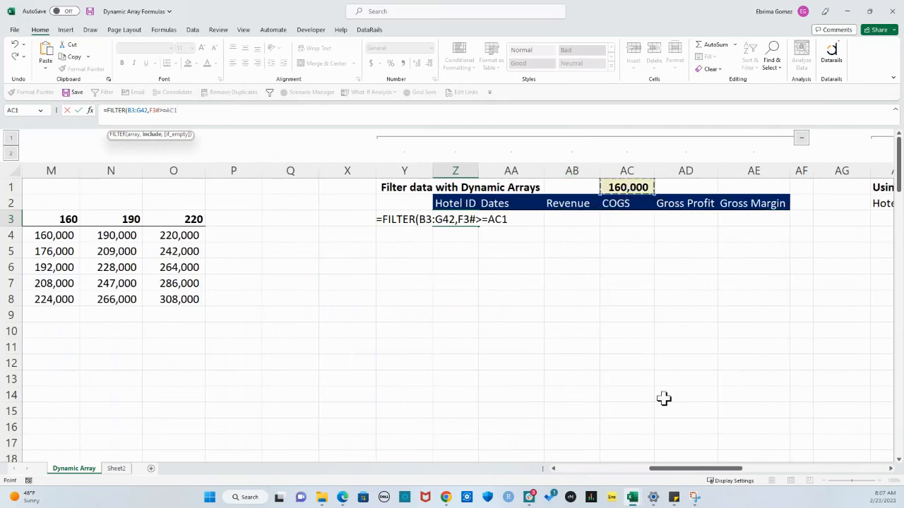
pyautogui.press('Return')
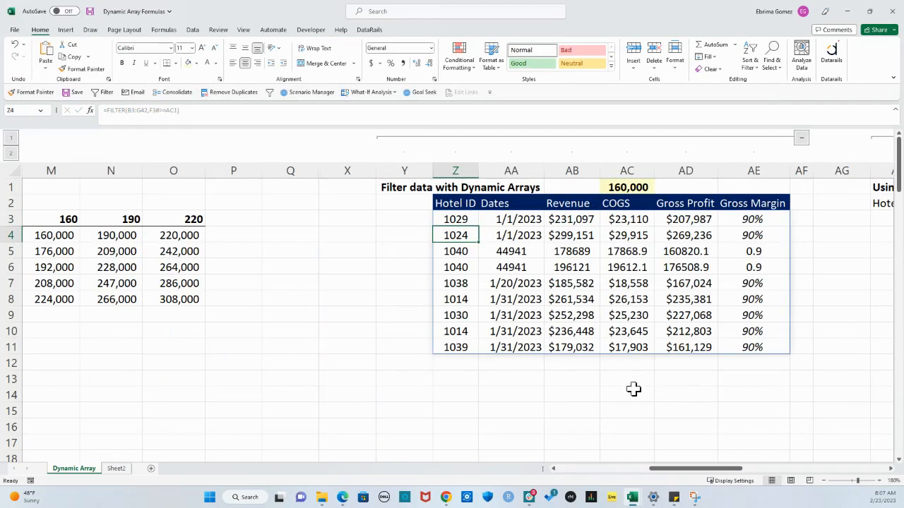
# Copy the formatting of row Z4:AE4 onto the filtered rows Z5:AE11 with Format Painter
pyautogui.moveTo(454, 236); pyautogui.dragTo(769, 236)
pyautogui.click(82, 69)
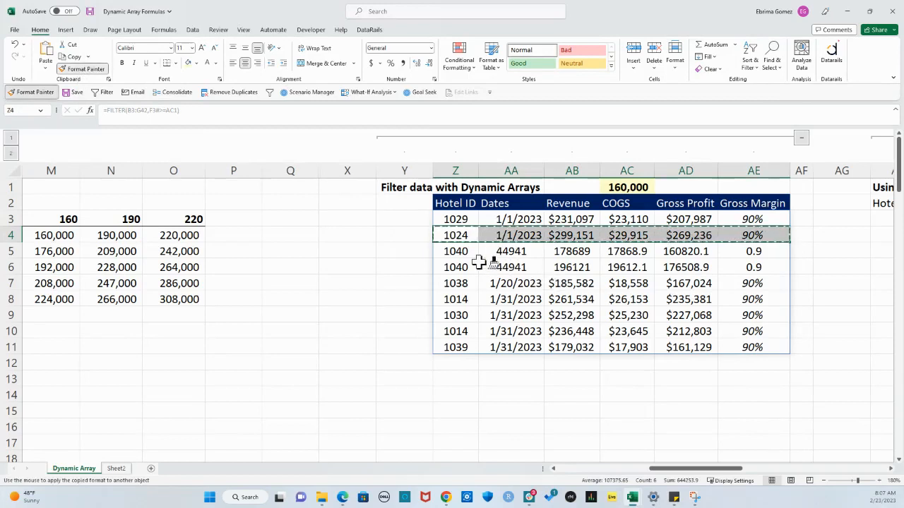
pyautogui.moveTo(458, 251)
pyautogui.mouseDown()
pyautogui.moveTo(733, 297)
pyautogui.moveTo(753, 343)
pyautogui.moveTo(766, 349)
pyautogui.mouseUp()
pyautogui.click(746, 395)
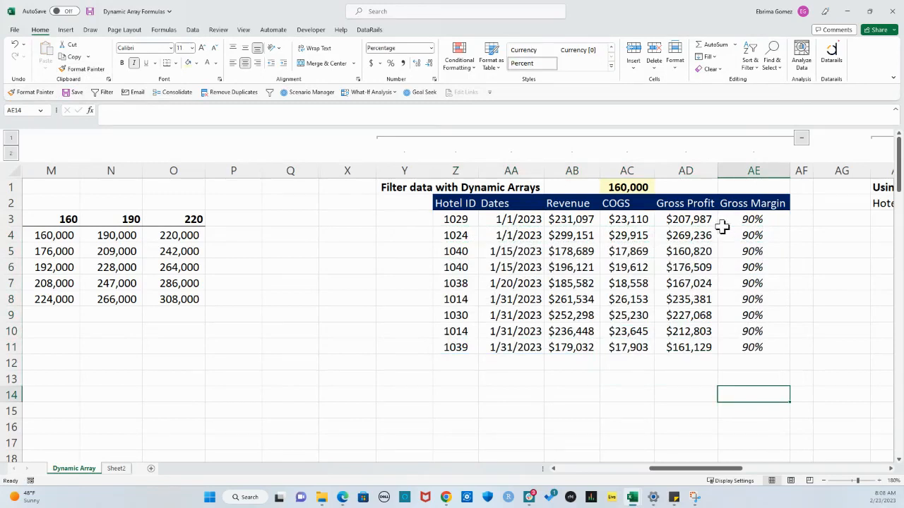
# Set the gross profit threshold in AC1 to 150,000 and check the filtered rows
pyautogui.moveTo(691, 220); pyautogui.dragTo(696, 345)
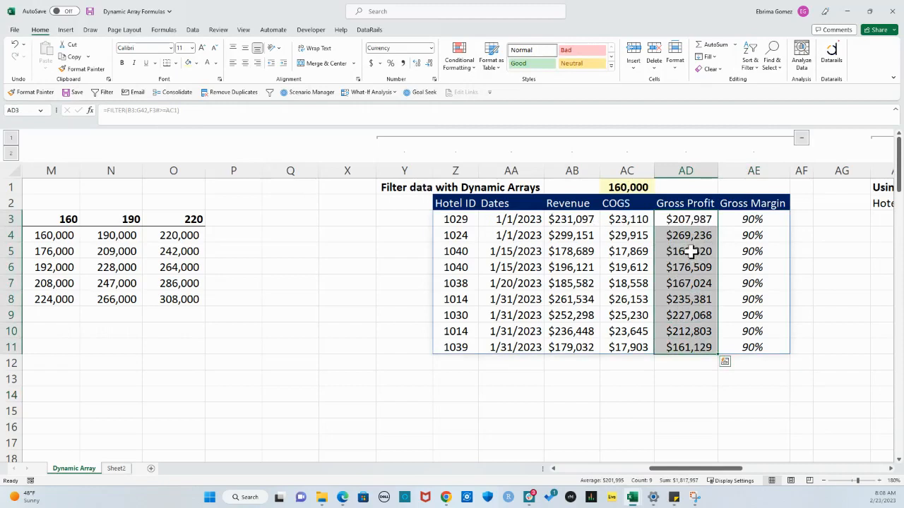
pyautogui.click(629, 187)
pyautogui.write('15')
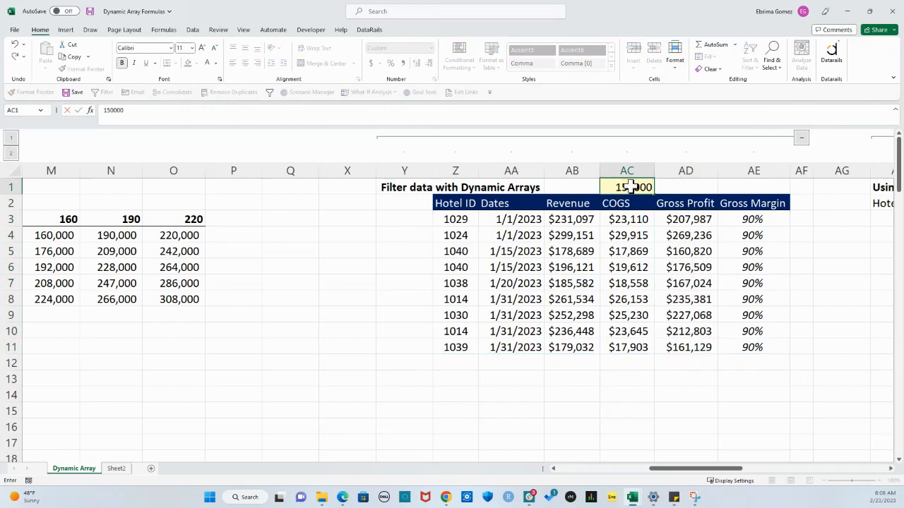
pyautogui.press('Return')
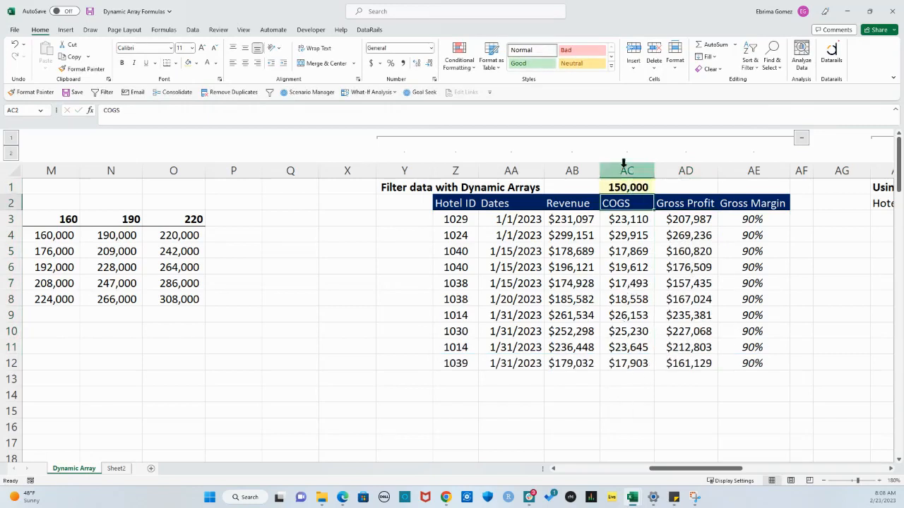
pyautogui.click(627, 187)
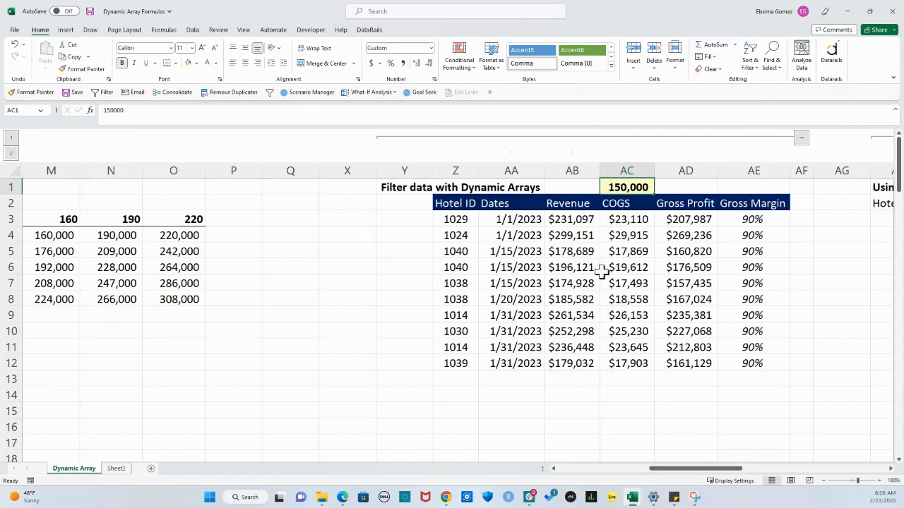
pyautogui.moveTo(458, 219); pyautogui.dragTo(750, 367)
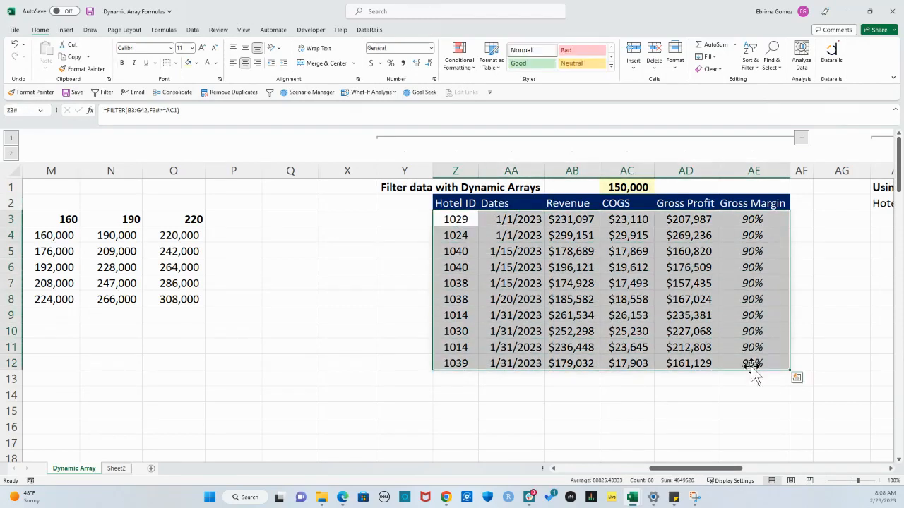
# Examine the repeated Hotel IDs in the filtered table and their revenues, alongside the Unique plus Averageif section
pyautogui.moveTo(728, 469); pyautogui.dragTo(750, 480)
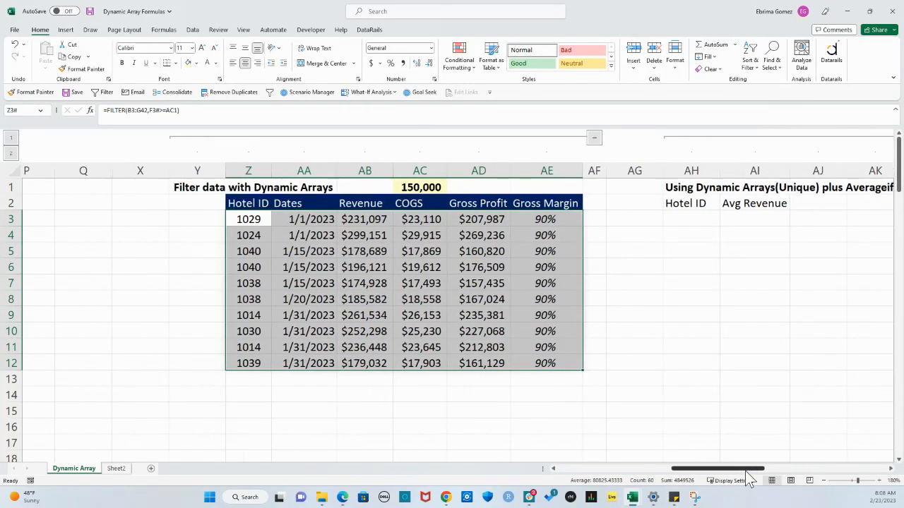
pyautogui.moveTo(750, 480)
pyautogui.mouseDown()
pyautogui.moveTo(777, 478)
pyautogui.moveTo(758, 480)
pyautogui.mouseUp()
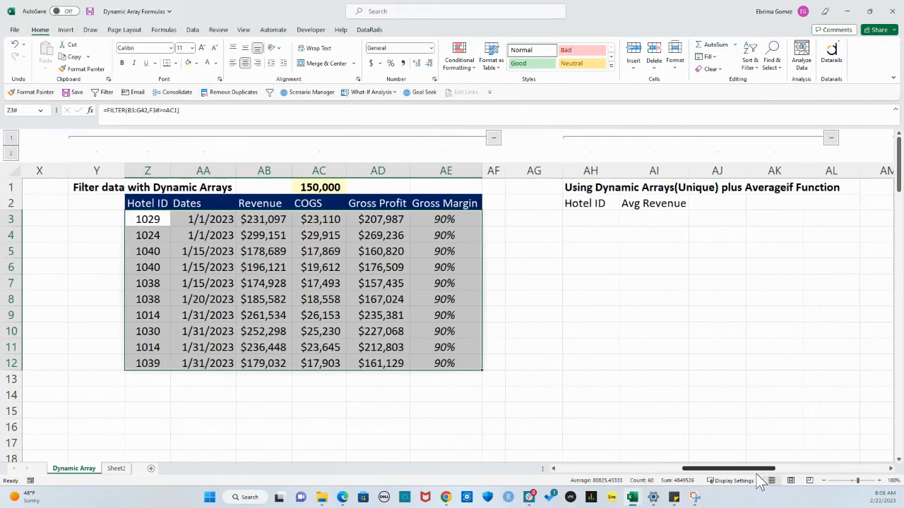
pyautogui.click(159, 295)
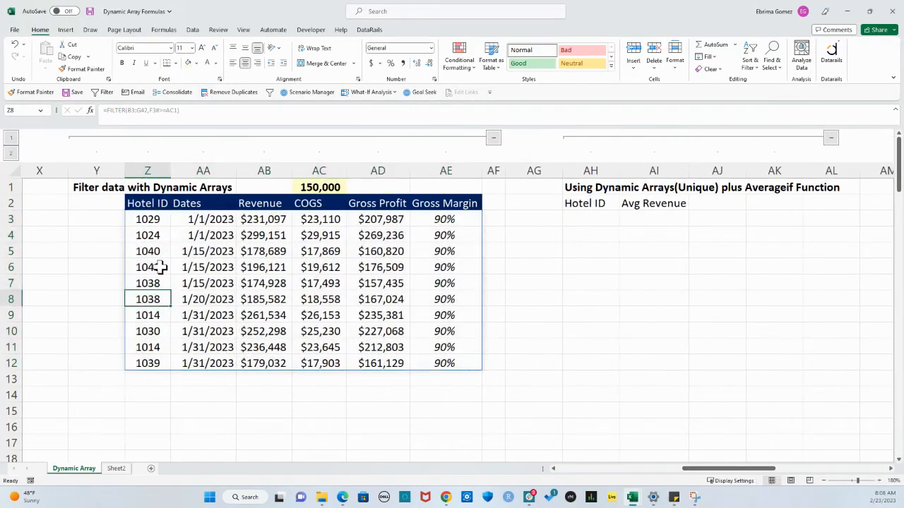
pyautogui.click(160, 253)
pyautogui.moveTo(160, 258); pyautogui.dragTo(157, 267)
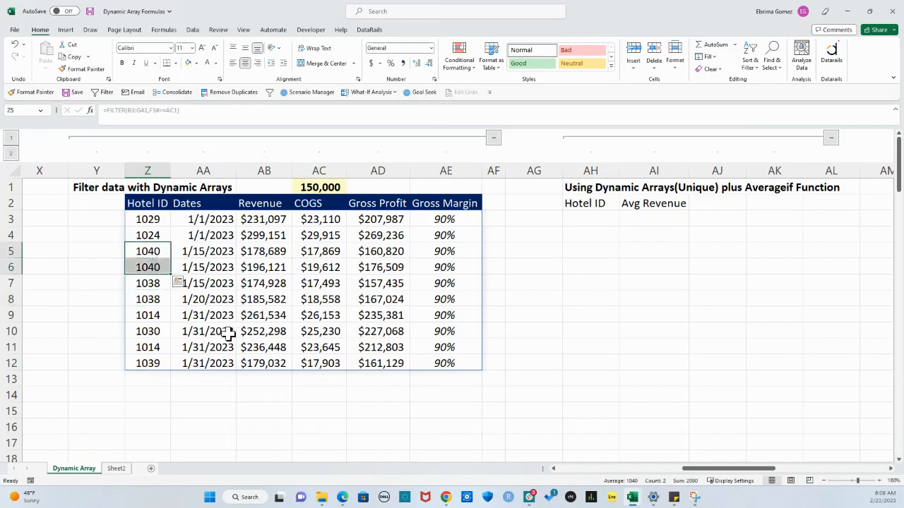
pyautogui.click(150, 252)
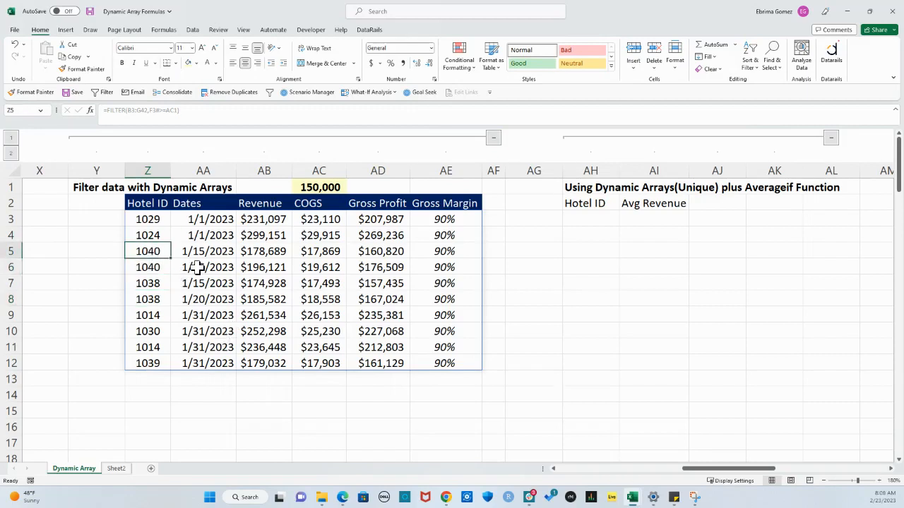
pyautogui.click(162, 265)
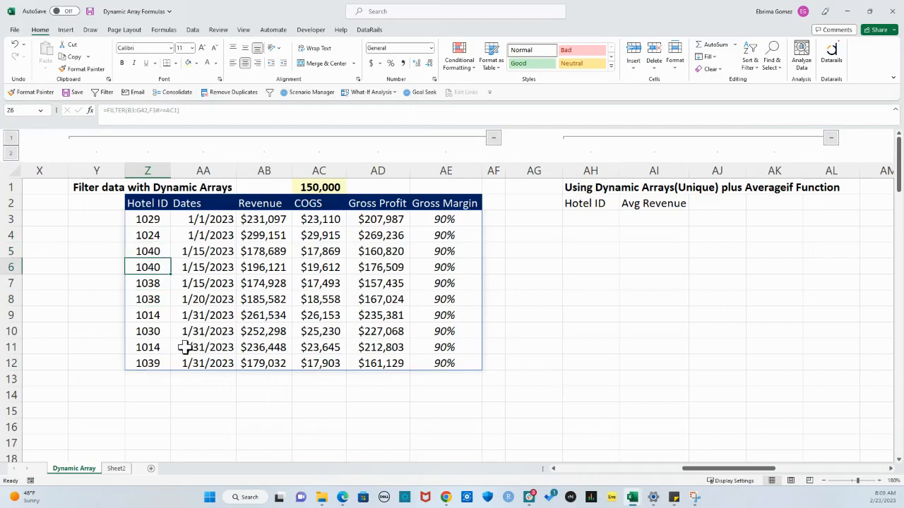
pyautogui.click(161, 315)
pyautogui.click(166, 348)
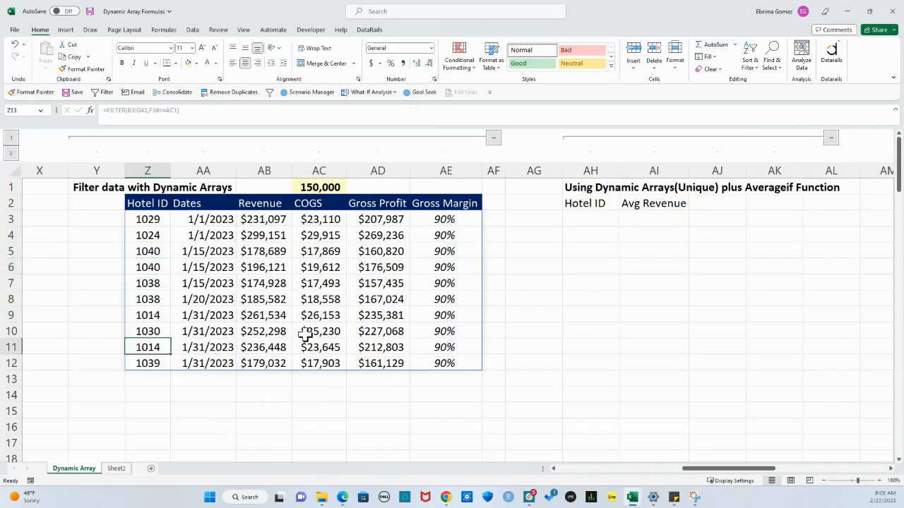
pyautogui.click(145, 252)
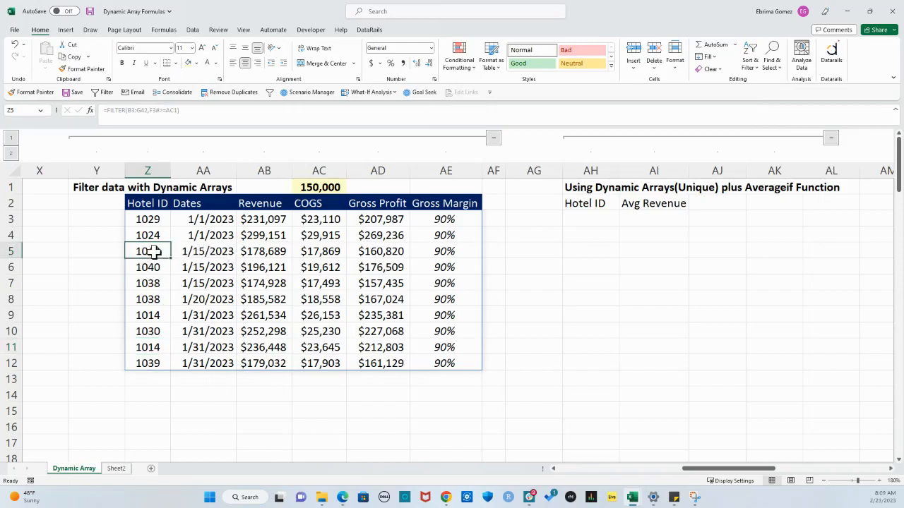
pyautogui.moveTo(154, 255); pyautogui.dragTo(154, 272)
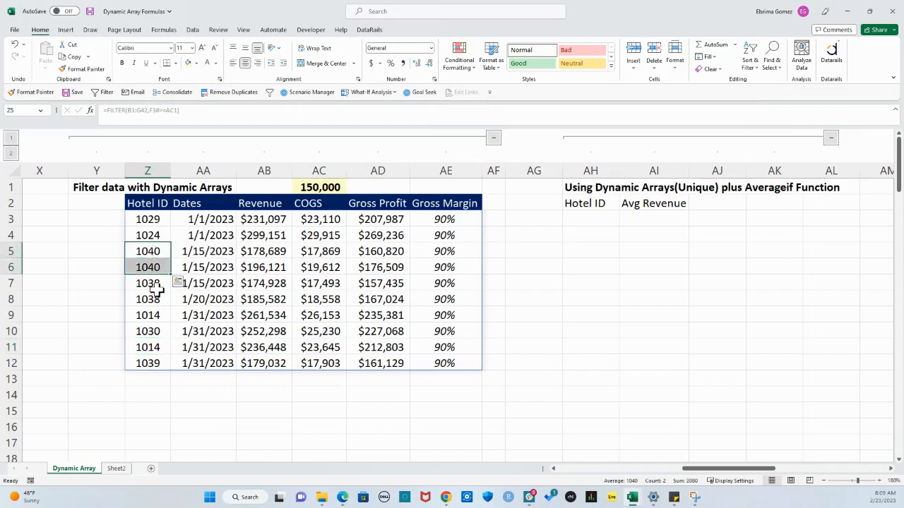
pyautogui.moveTo(258, 252); pyautogui.dragTo(259, 265)
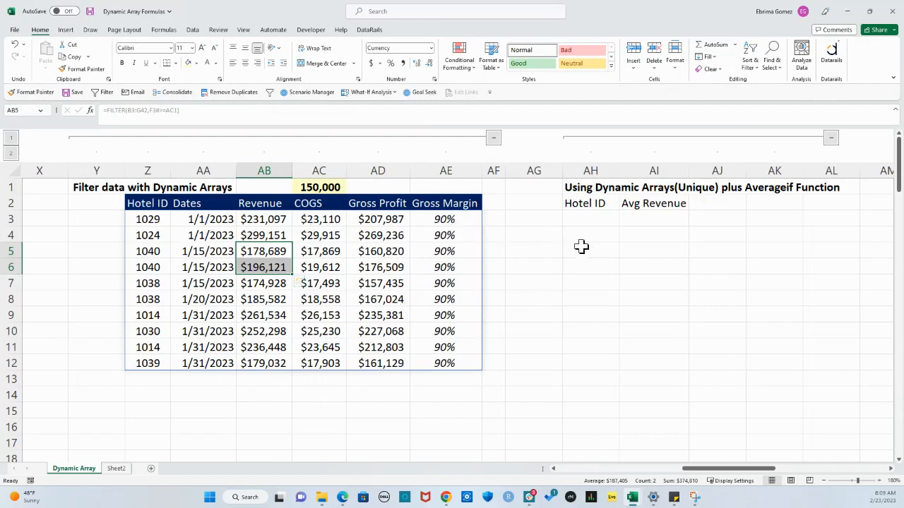
# Enter =UNIQUE(Z3:Z12) in AH3 to list each filtered Hotel ID once
pyautogui.click(591, 220)
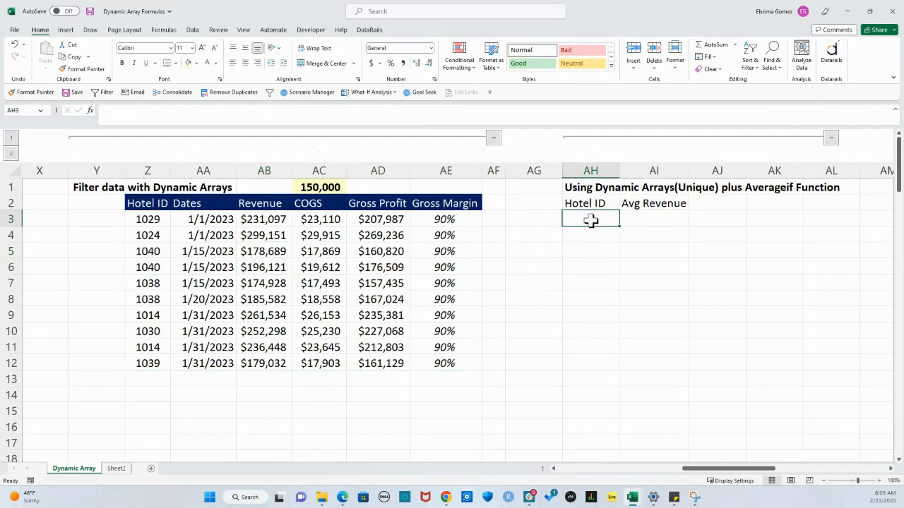
pyautogui.write('=uni')
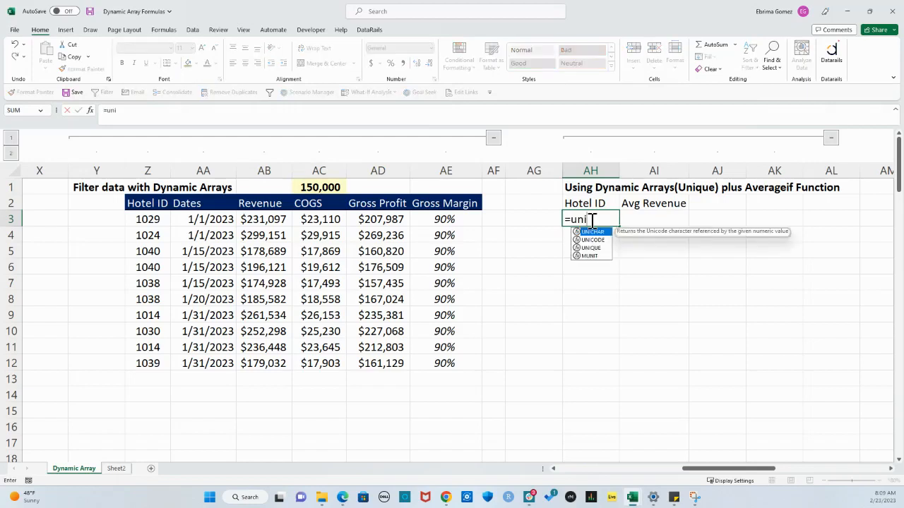
pyautogui.press('Down')
pyautogui.press('Down')
pyautogui.press('Tab')
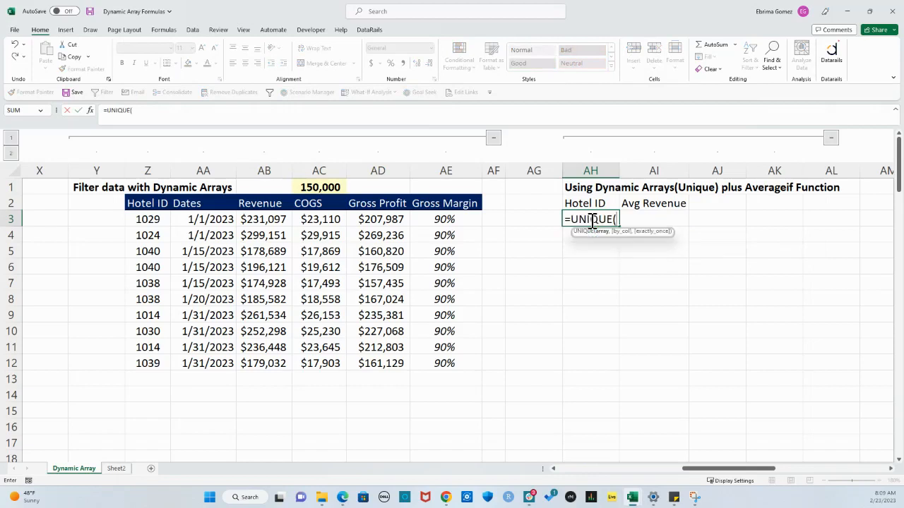
pyautogui.moveTo(143, 222); pyautogui.dragTo(134, 366)
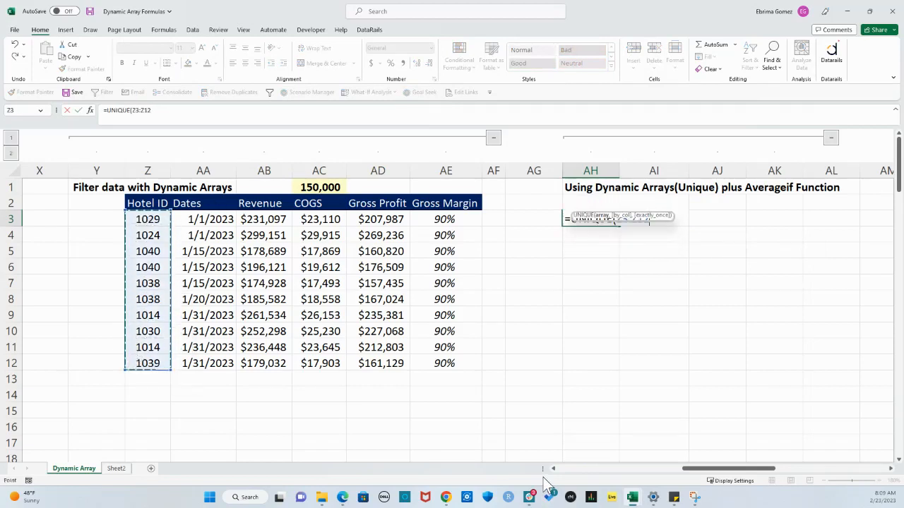
pyautogui.write(')')
pyautogui.press('Return')
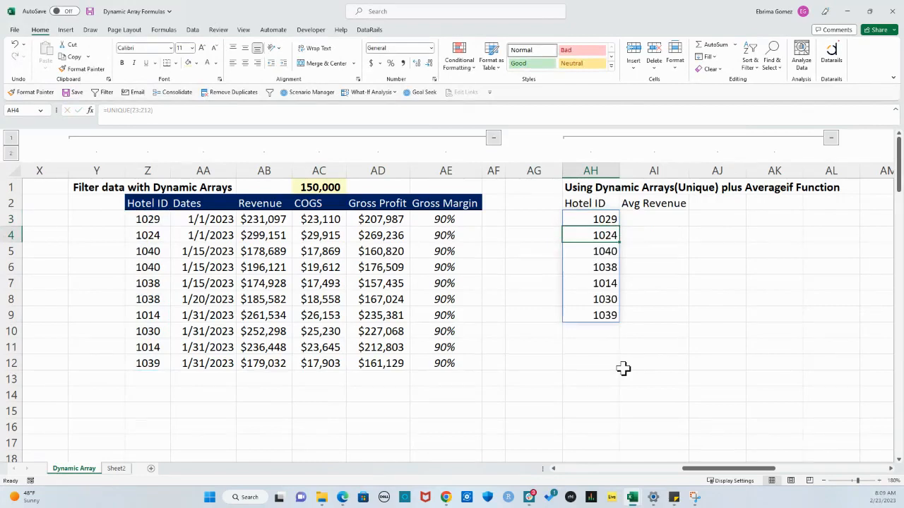
# Inspect the UNIQUE formula in AH3 and the order of the Hotel IDs spilled below it
pyautogui.click(601, 219)
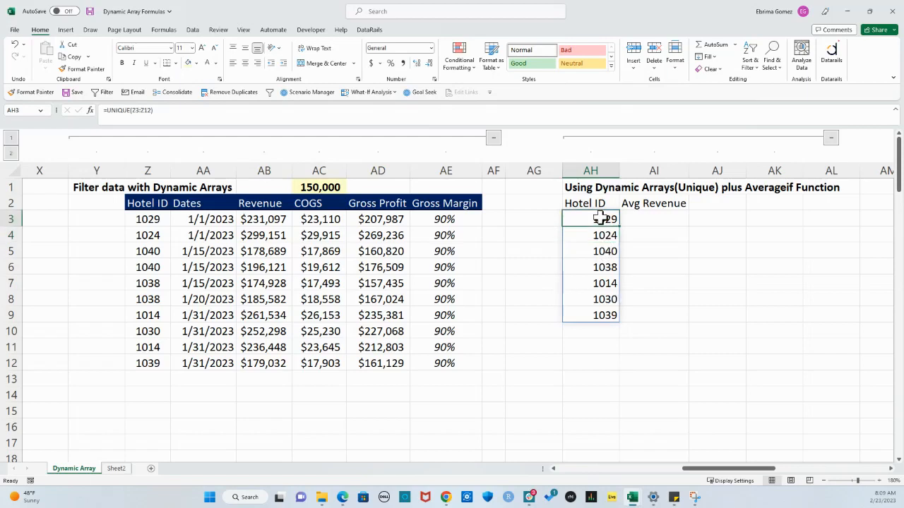
pyautogui.doubleClick(601, 219)
pyautogui.press('Escape')
pyautogui.moveTo(599, 219)
pyautogui.mouseDown()
pyautogui.moveTo(610, 314)
pyautogui.moveTo(607, 223)
pyautogui.mouseUp()
pyautogui.click(605, 236)
pyautogui.click(608, 251)
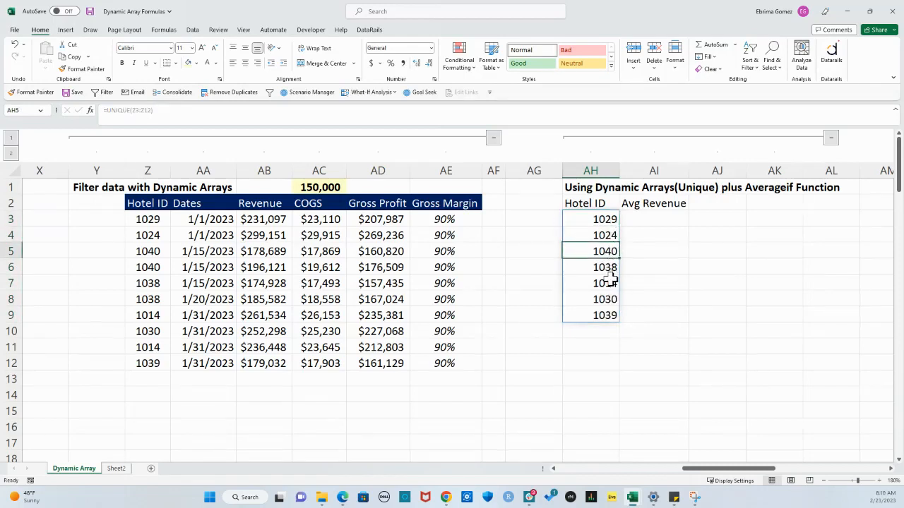
# Wrap the AH3 formula in SORT as =SORT(UNIQUE(Z3:Z12)) and check the sorted Hotel ID list
pyautogui.click(599, 219)
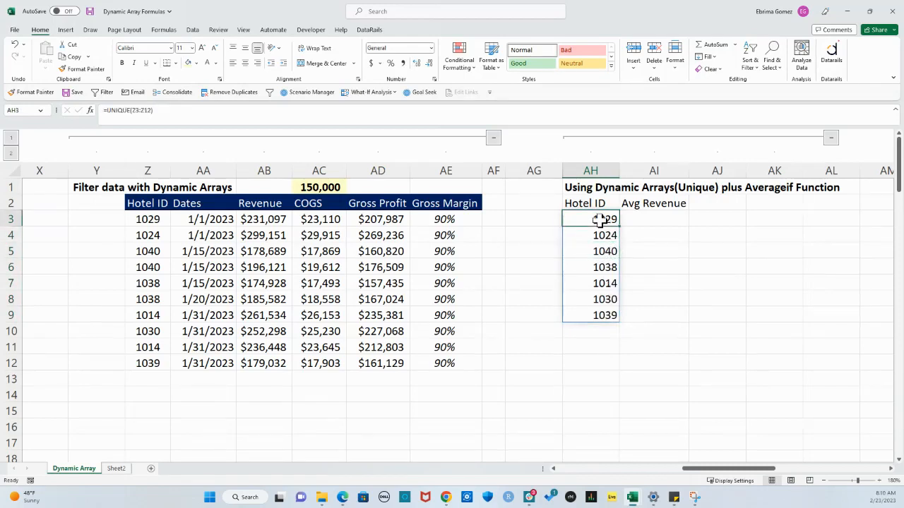
pyautogui.click(128, 111)
pyautogui.write('sort')
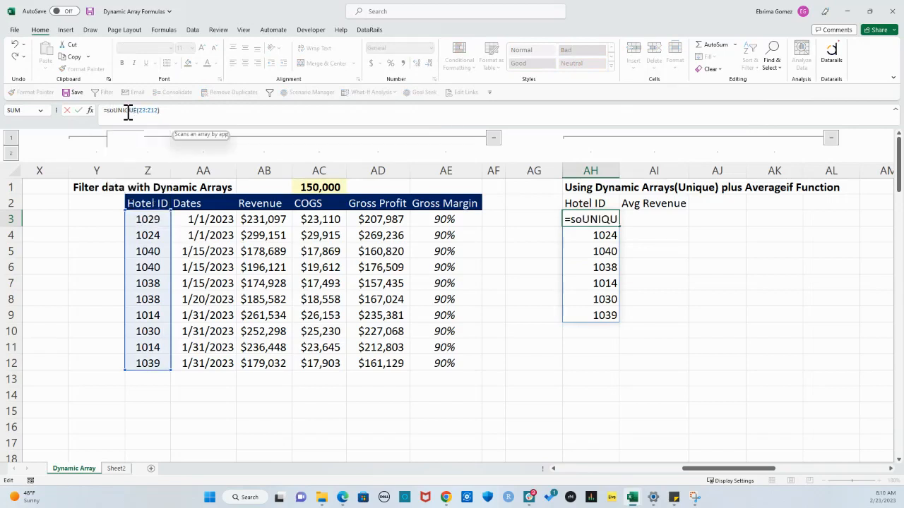
pyautogui.press('Tab')
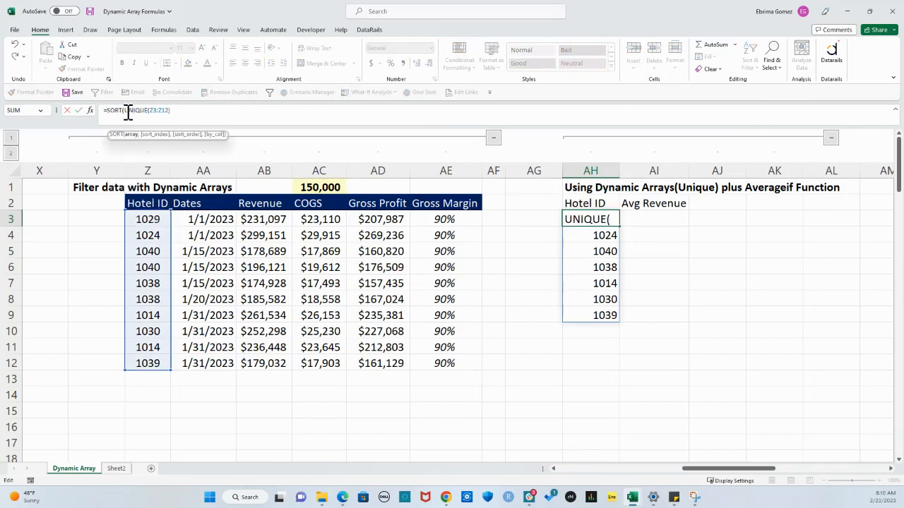
pyautogui.click(180, 114)
pyautogui.write(')')
pyautogui.press('Return')
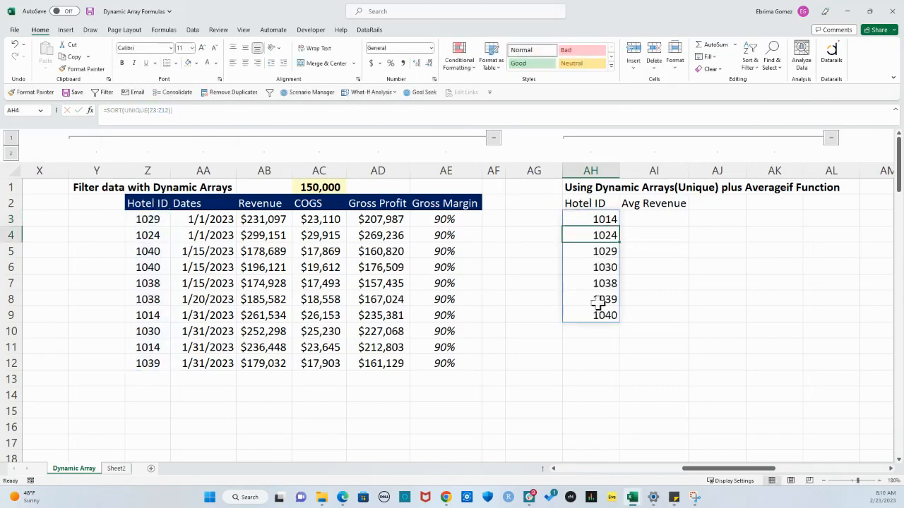
pyautogui.click(726, 378)
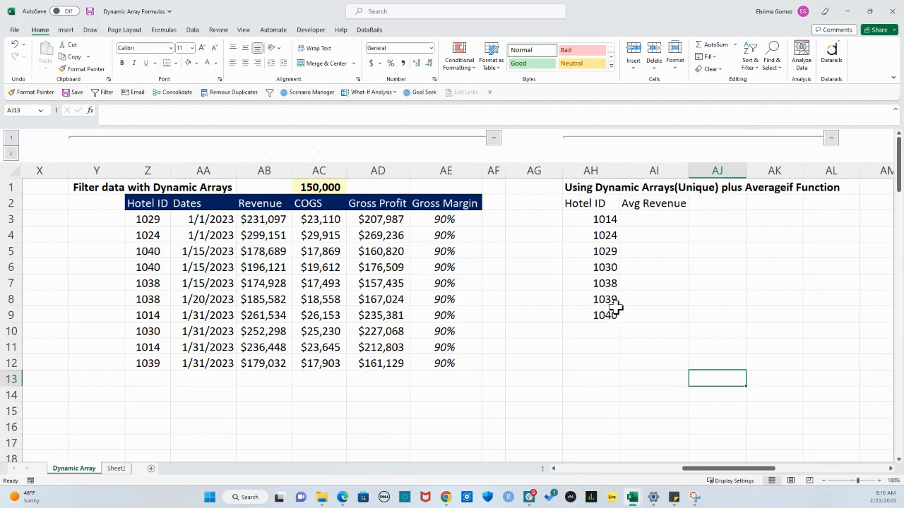
pyautogui.moveTo(605, 219); pyautogui.dragTo(597, 313)
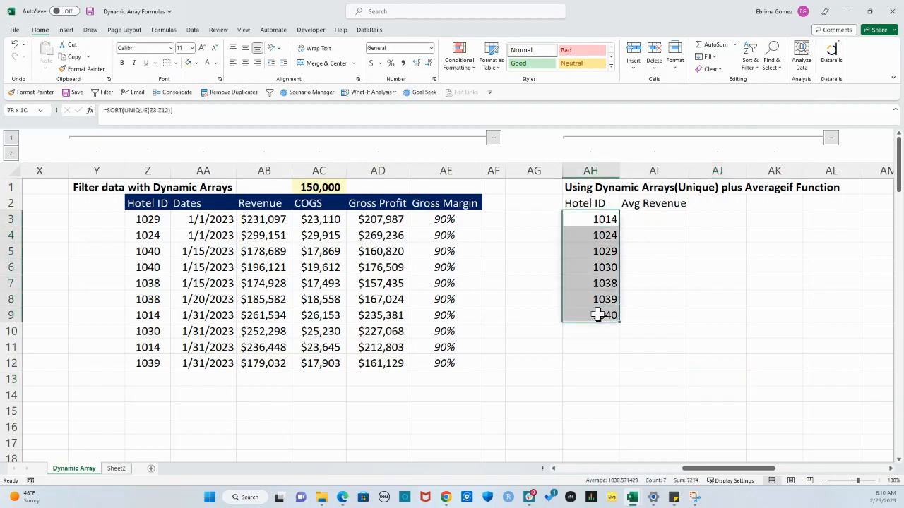
# Enter =AVERAGEIF(Z3:Z12,AH3#,AB3:AB12) in AI3 to average the revenue of each unique Hotel ID
pyautogui.click(656, 221)
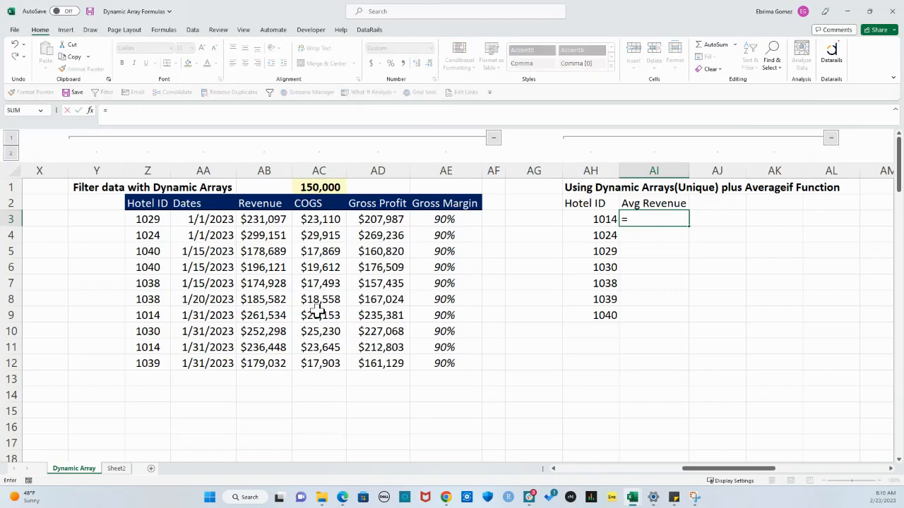
pyautogui.write('aver')
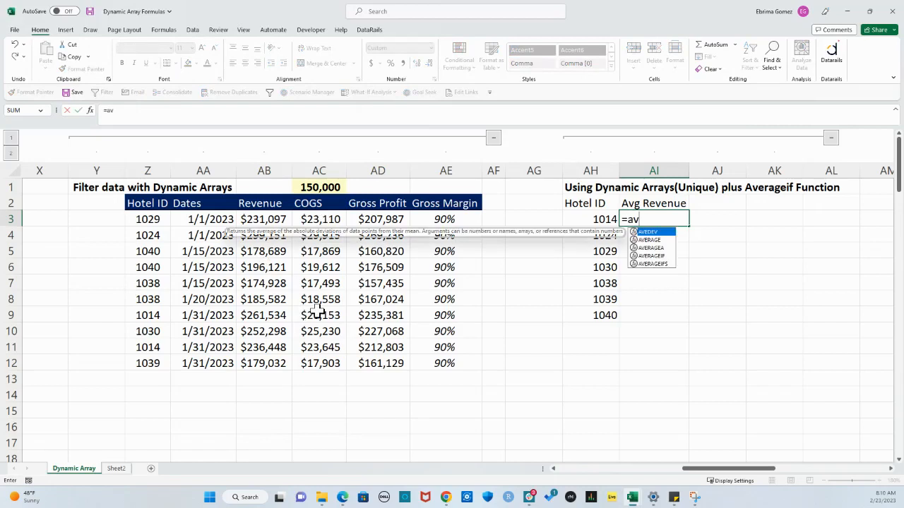
pyautogui.press('Down')
pyautogui.press('Down')
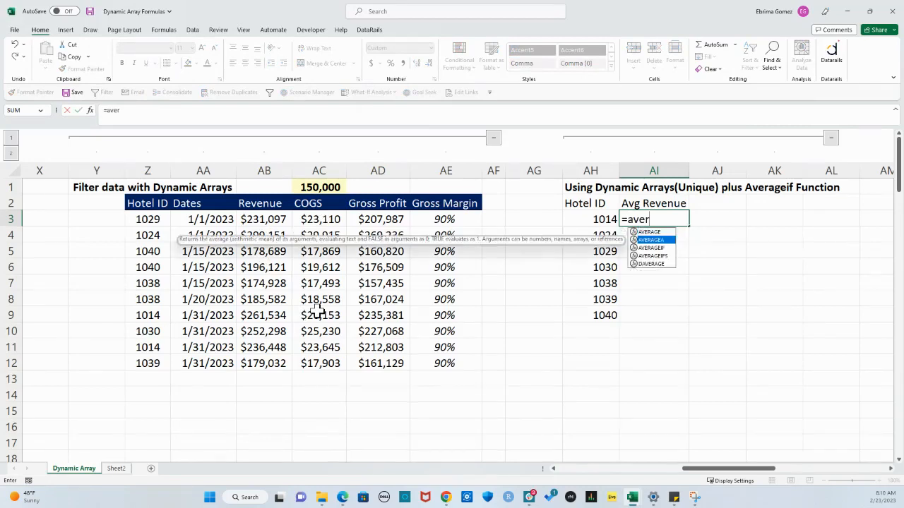
pyautogui.press('Tab')
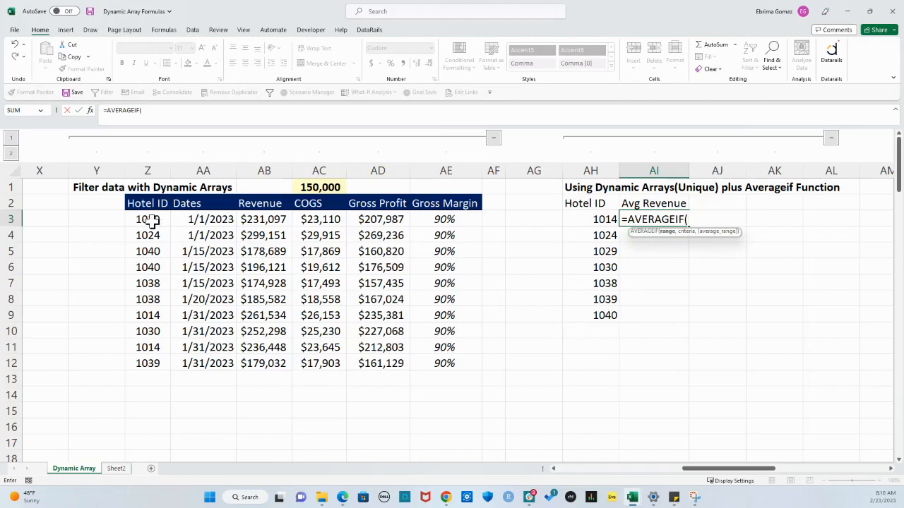
pyautogui.moveTo(153, 221); pyautogui.dragTo(154, 365)
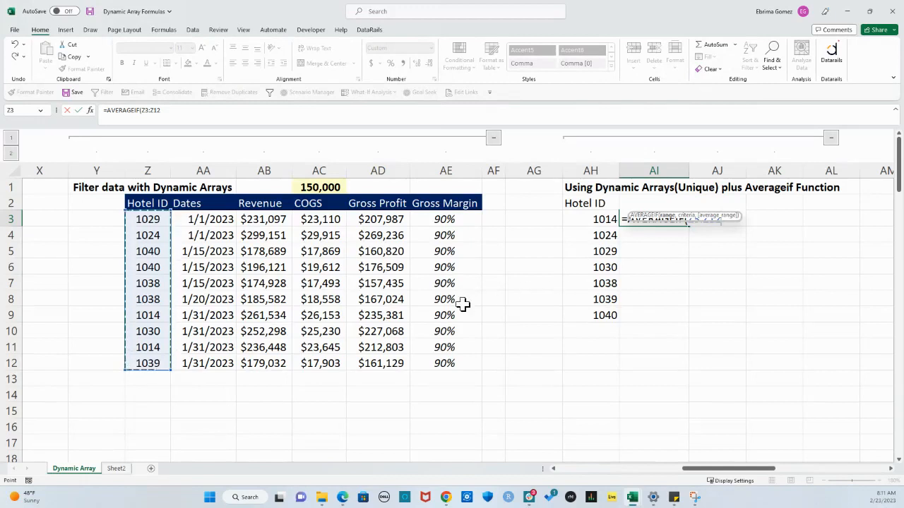
pyautogui.write(',')
pyautogui.click(172, 110)
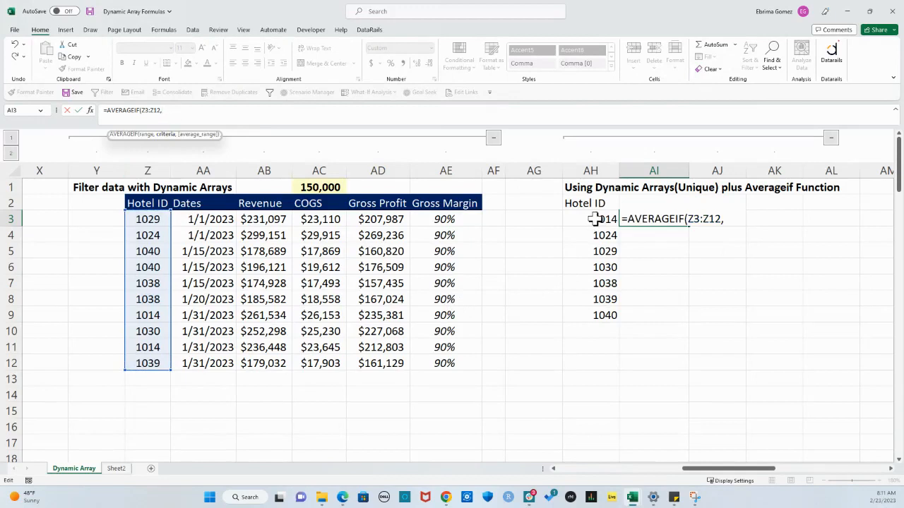
pyautogui.moveTo(596, 219); pyautogui.dragTo(597, 311)
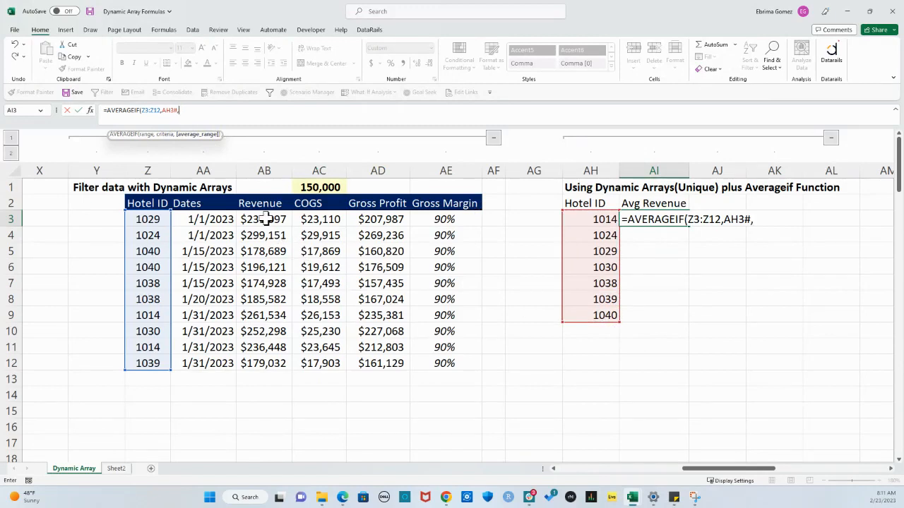
pyautogui.moveTo(265, 219); pyautogui.dragTo(266, 364)
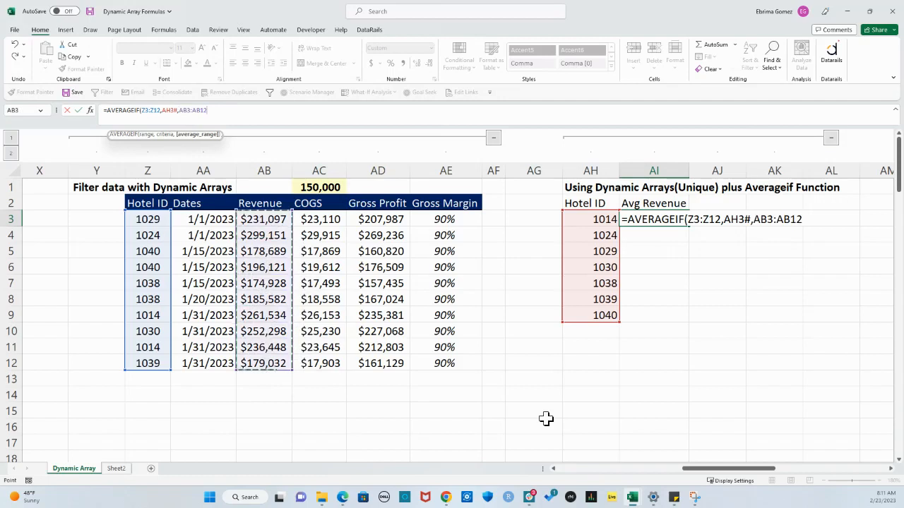
pyautogui.write(')')
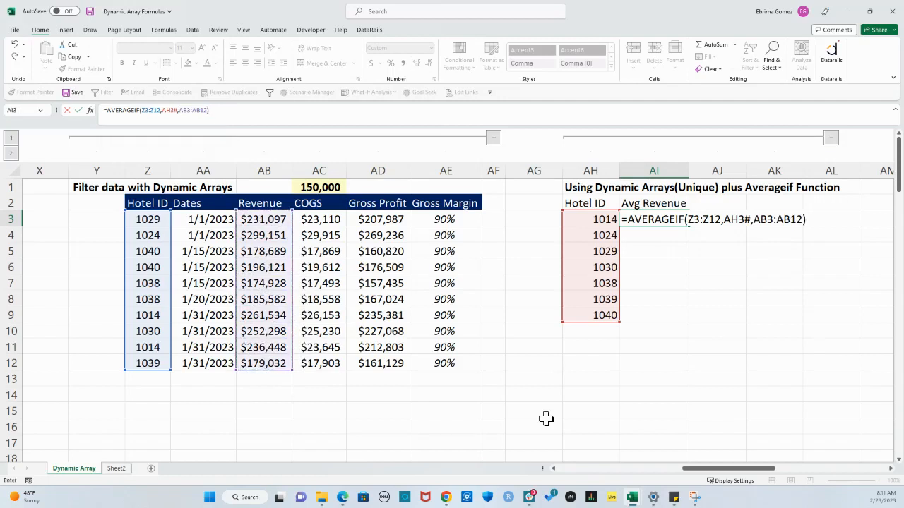
pyautogui.press('Return')
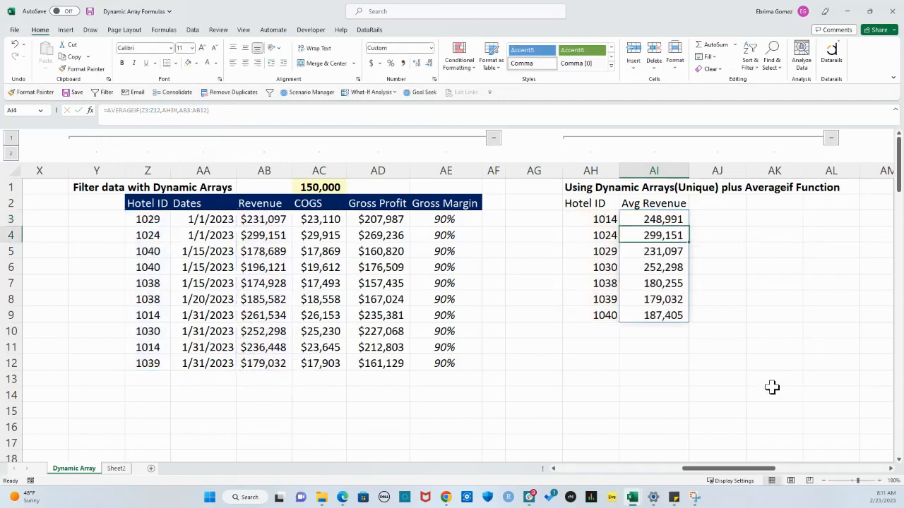
# Check the AVERAGEIF formula in AI3 and the sorted unique formula in AH3 behind the summary
pyautogui.moveTo(773, 393); pyautogui.dragTo(773, 379)
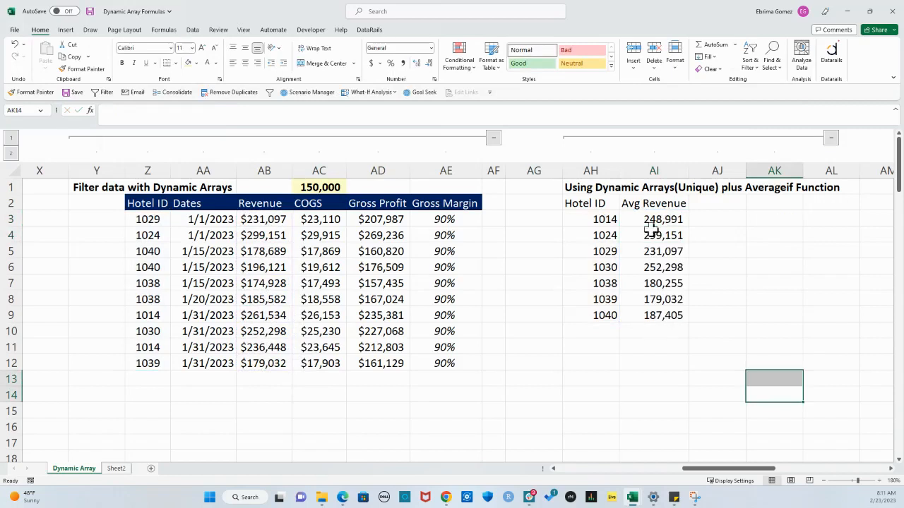
pyautogui.click(657, 224)
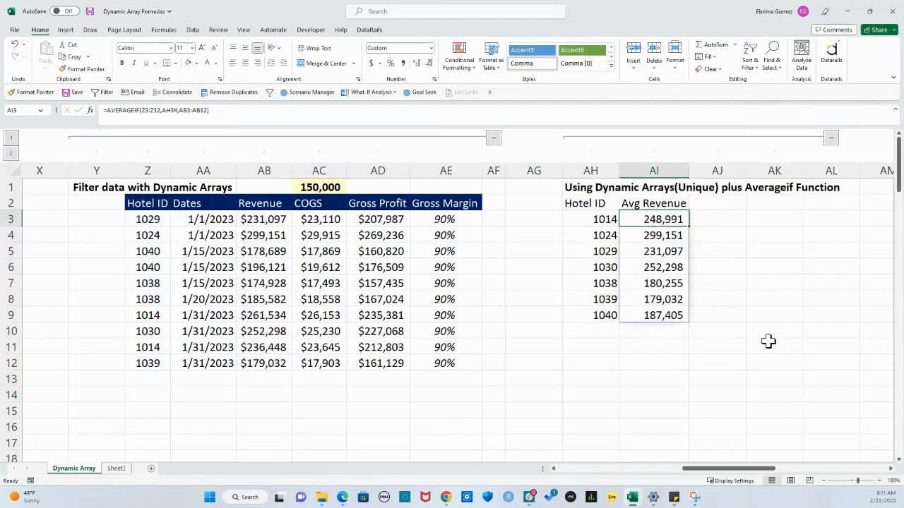
pyautogui.click(599, 221)
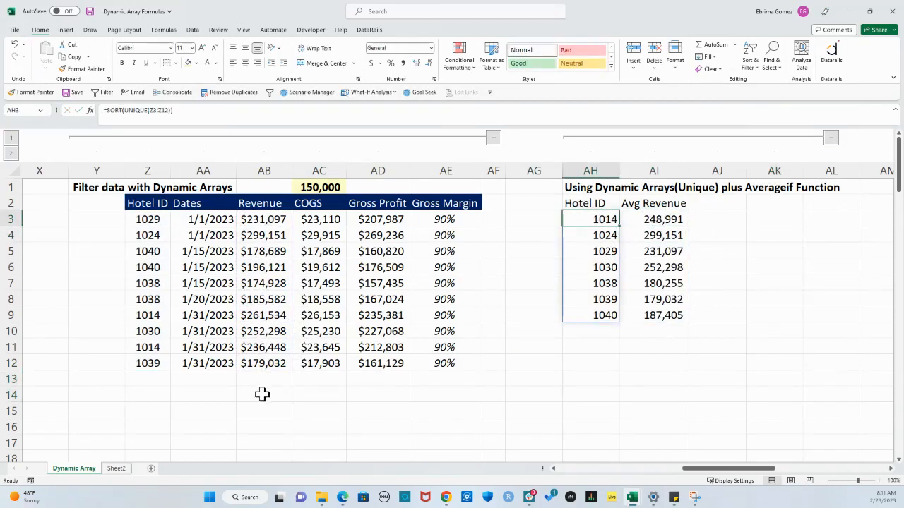
pyautogui.click(650, 221)
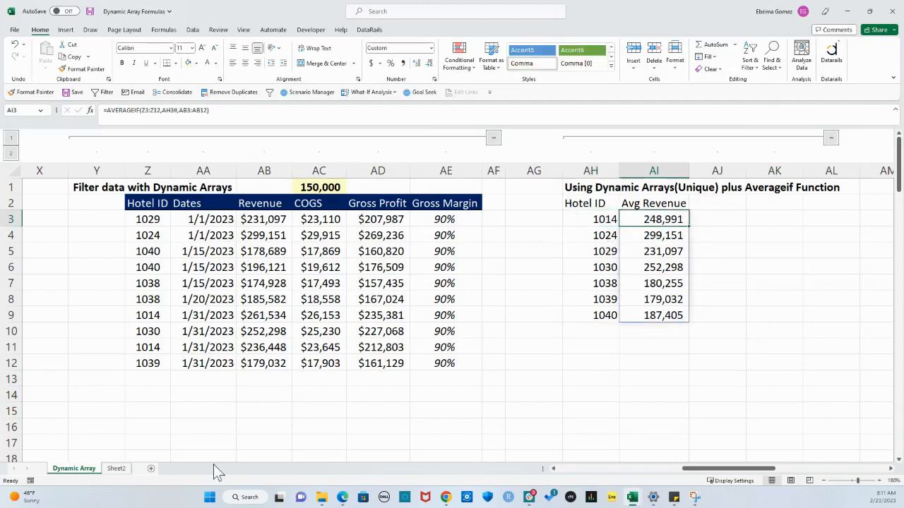
# Shade both Hotel ID 1014 rows of the filtered table, Z9:AE9 and Z11:AE11, with a grey fill
pyautogui.moveTo(147, 317); pyautogui.dragTo(449, 318)
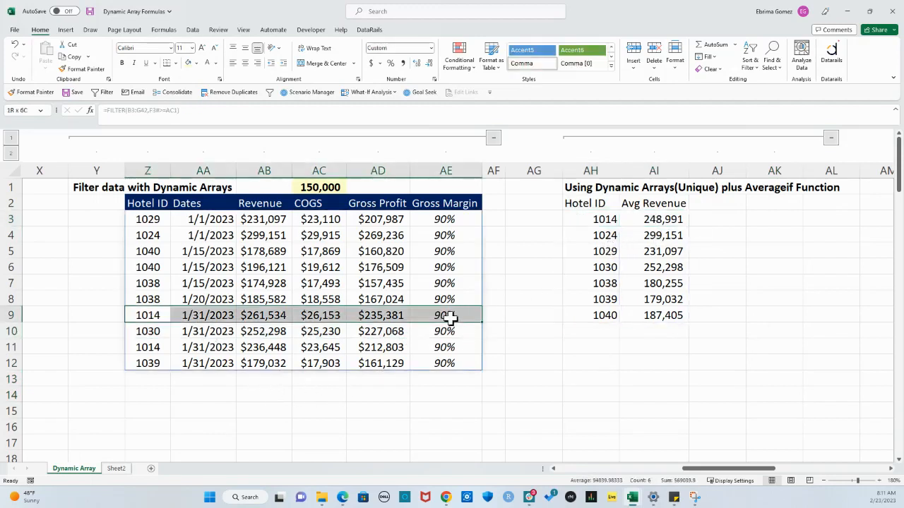
pyautogui.moveTo(159, 347); pyautogui.dragTo(444, 348)
pyautogui.click(196, 63)
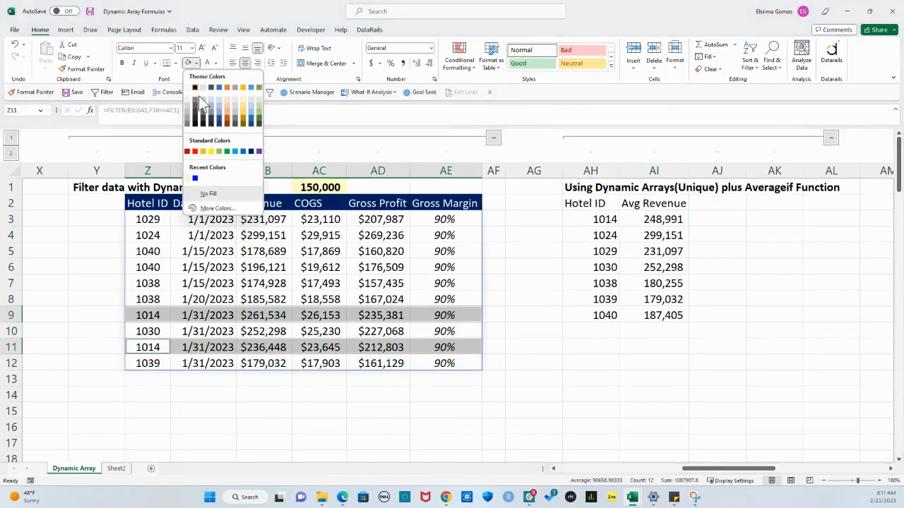
pyautogui.click(204, 103)
pyautogui.click(452, 409)
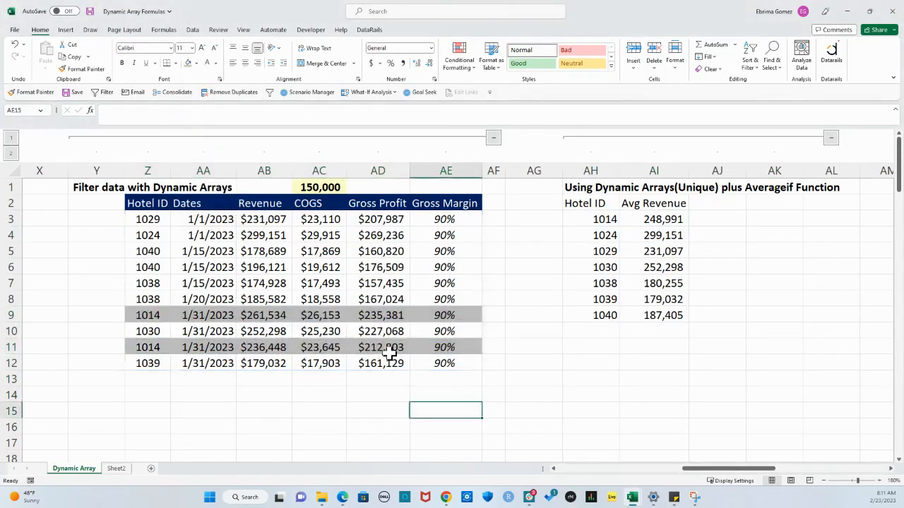
# Compare the average of the two Hotel ID 1014 revenues in AB9 and AB11 with the AVERAGEIF result in AI3
pyautogui.click(653, 220)
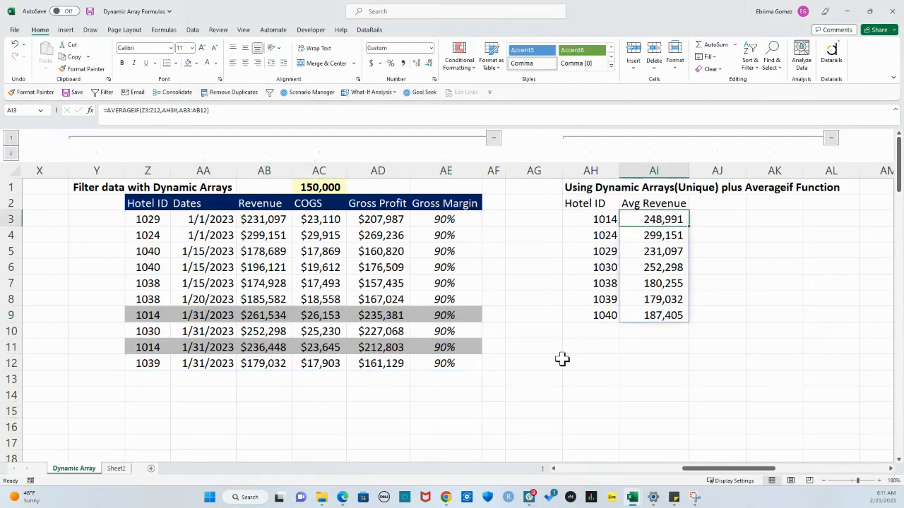
pyautogui.click(551, 394)
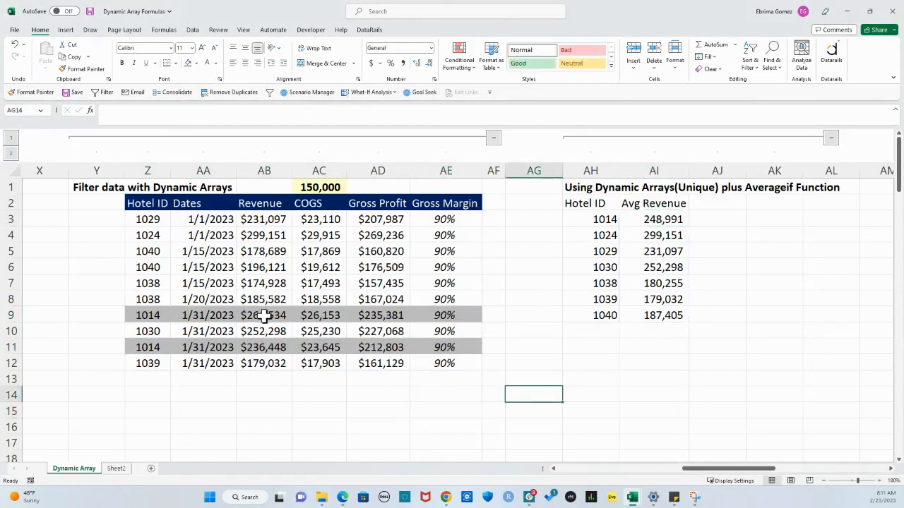
pyautogui.click(264, 317)
pyautogui.keyDown('ctrl'); pyautogui.click(269, 347); pyautogui.keyUp('ctrl')
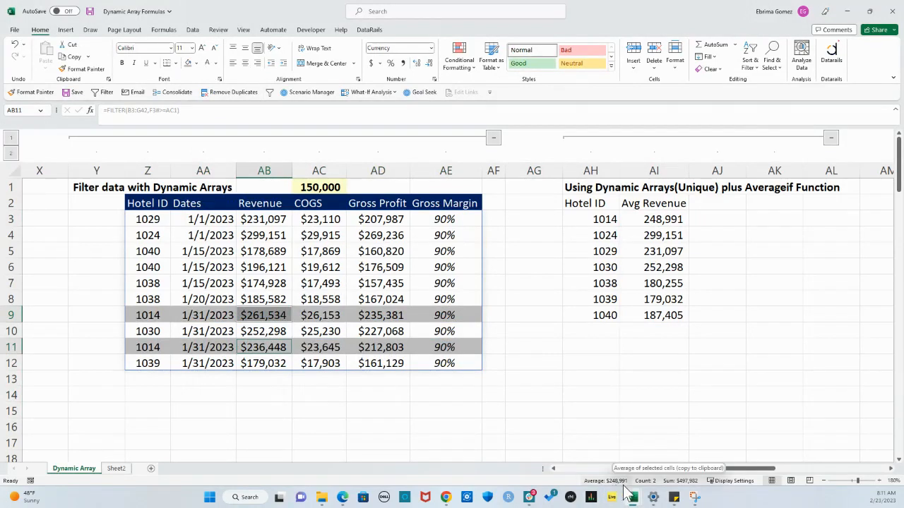
pyautogui.click(646, 219)
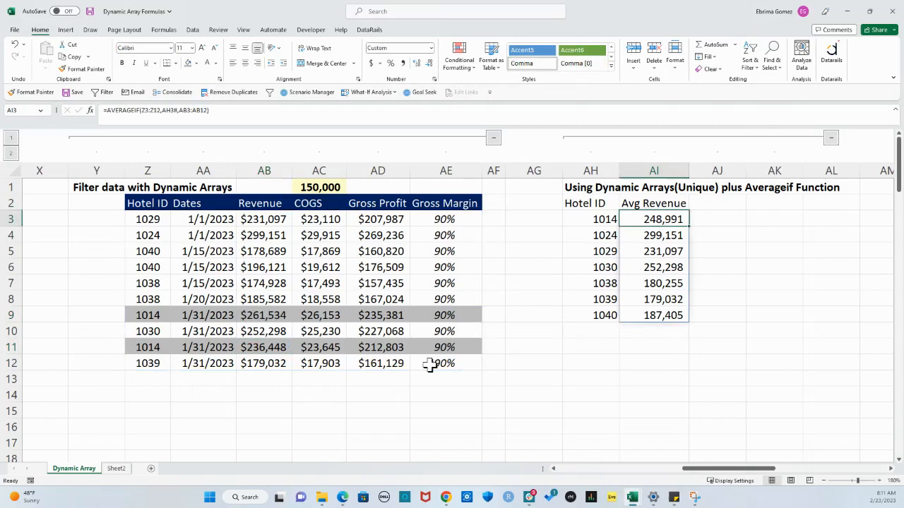
# Enter =AVERAGE(AB9,AB11) in AB14 as a manual check and compare it with the hotel averages in AH3:AI9
pyautogui.click(271, 394)
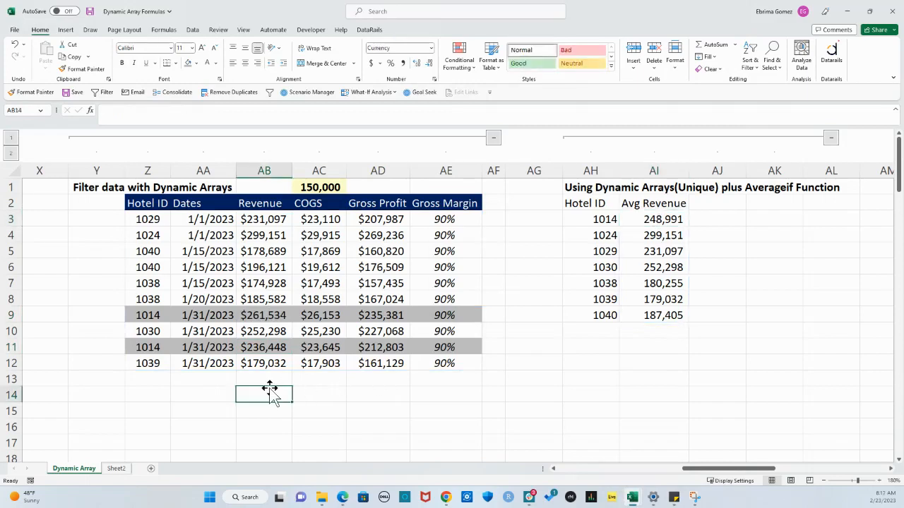
pyautogui.write('=avera')
pyautogui.press('Tab')
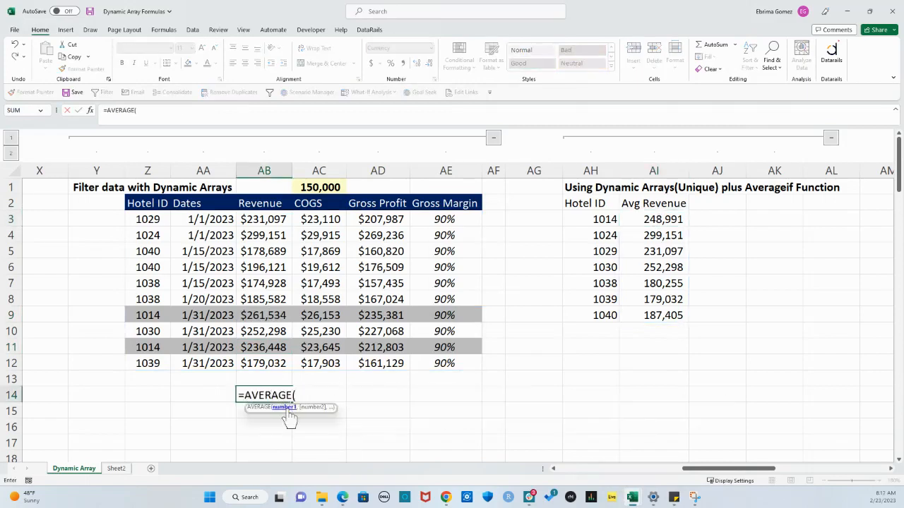
pyautogui.click(270, 315)
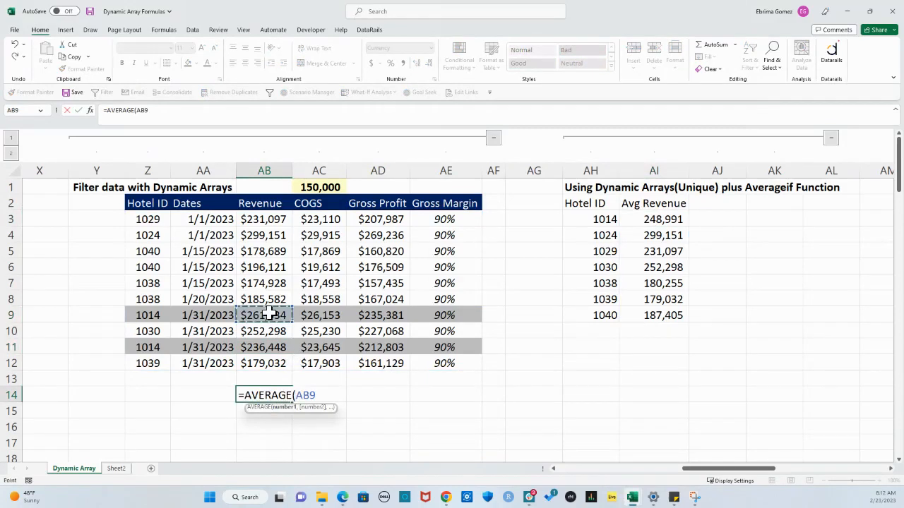
pyautogui.keyDown('ctrl'); pyautogui.click(251, 347); pyautogui.keyUp('ctrl')
pyautogui.press('Return')
pyautogui.click(279, 394)
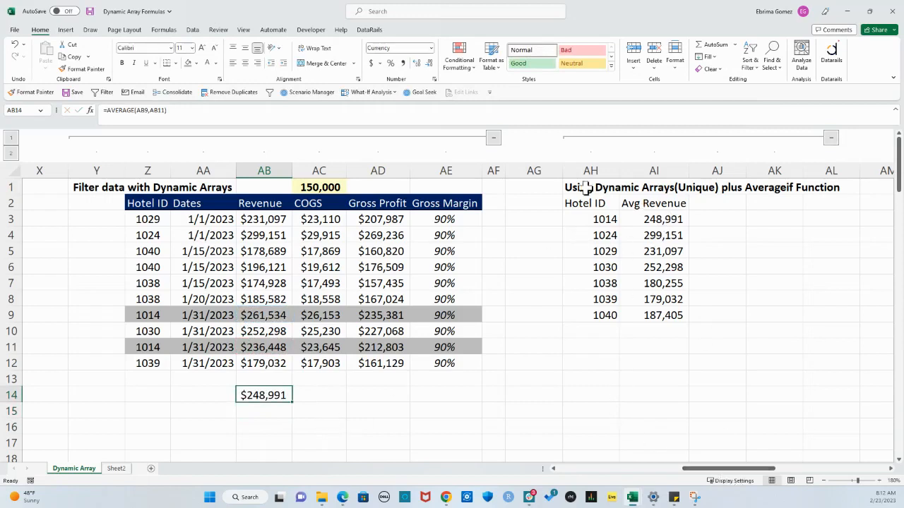
pyautogui.moveTo(584, 219); pyautogui.dragTo(647, 308)
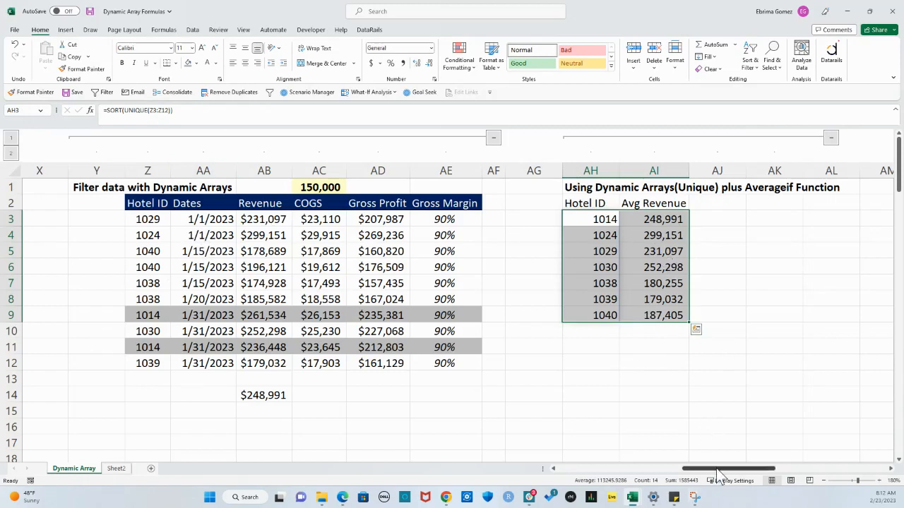
# Start a FILTER formula in AU3 under the margin extraction heading, using the whole hotel table Table3 as its array
pyautogui.moveTo(718, 471); pyautogui.dragTo(803, 470)
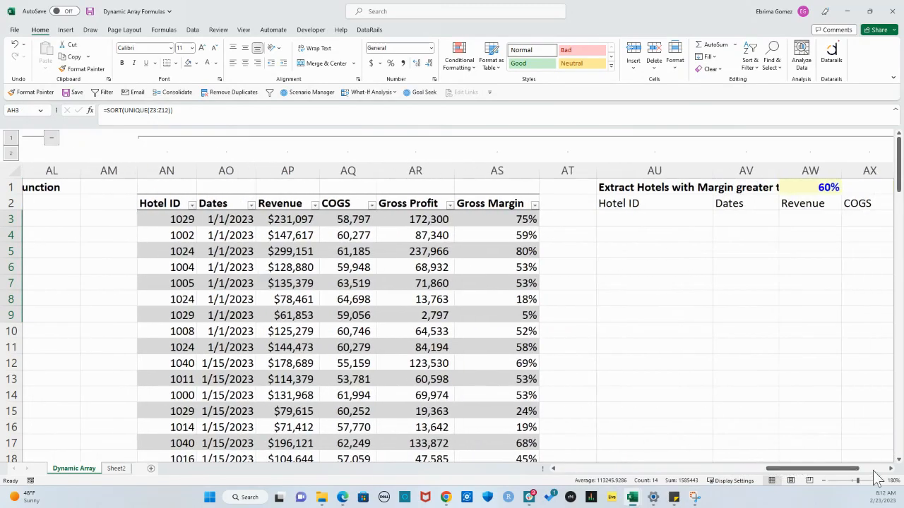
pyautogui.scroll(-1, 692, 420)
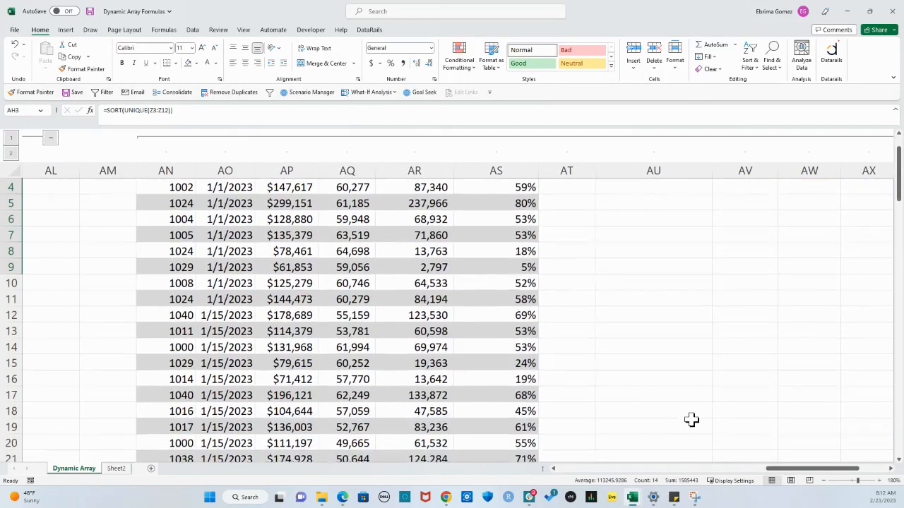
pyautogui.scroll(1, 409, 310)
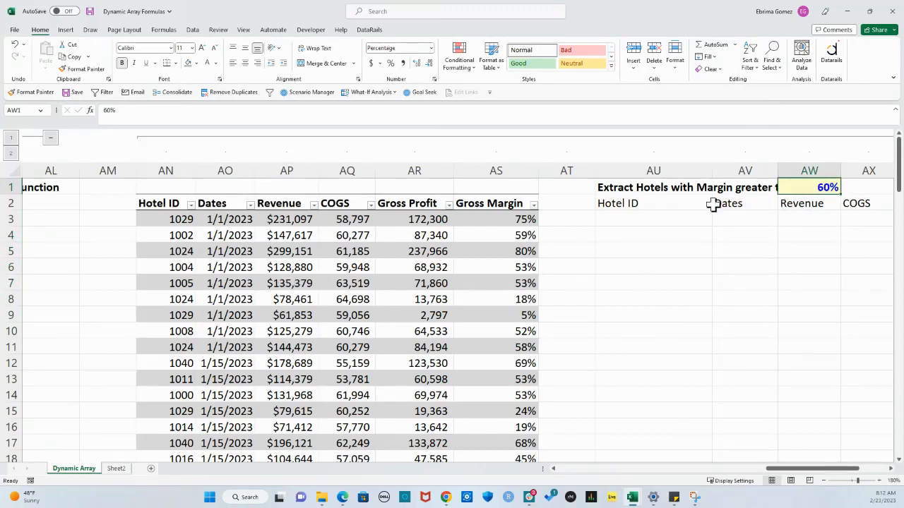
pyautogui.click(641, 219)
pyautogui.write('=')
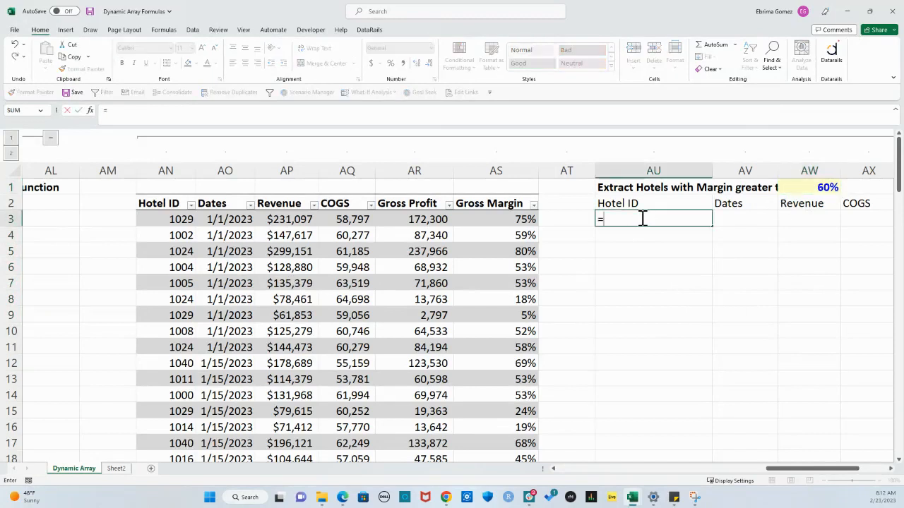
pyautogui.write('filter')
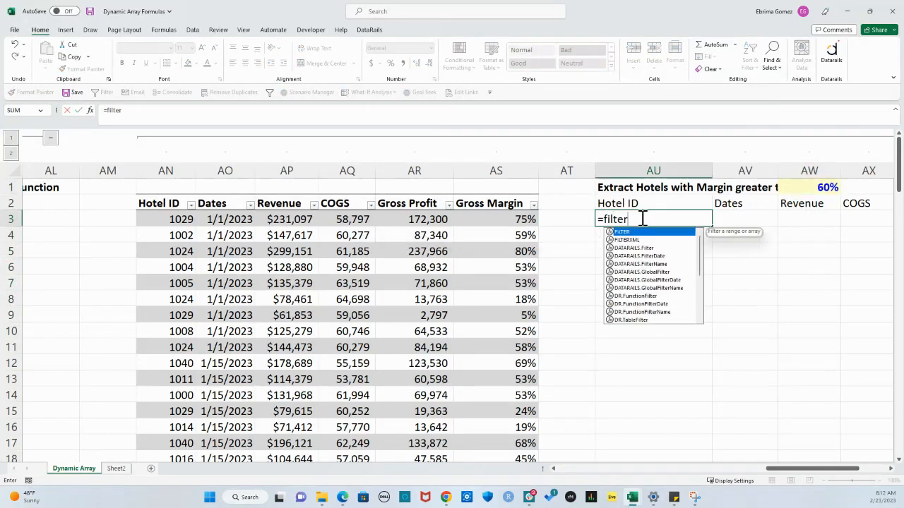
pyautogui.press('Tab')
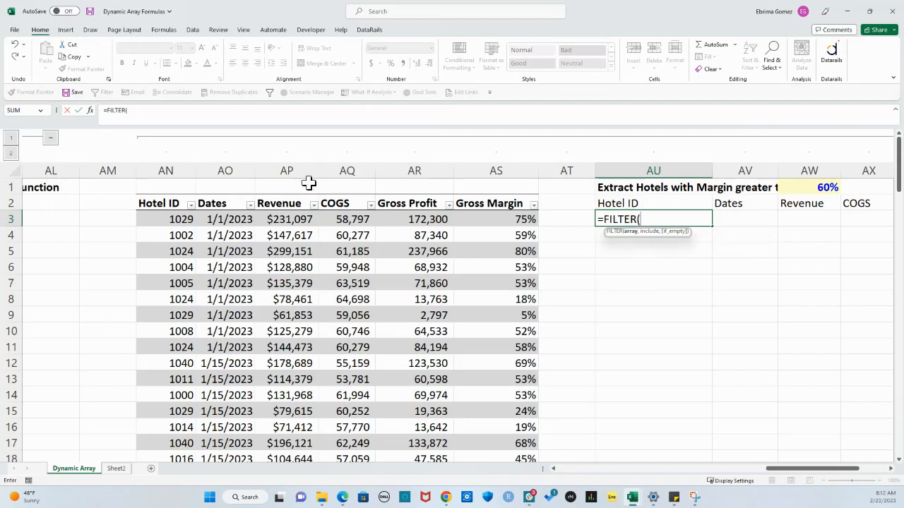
pyautogui.moveTo(173, 218); pyautogui.dragTo(502, 475)
pyautogui.write(',')
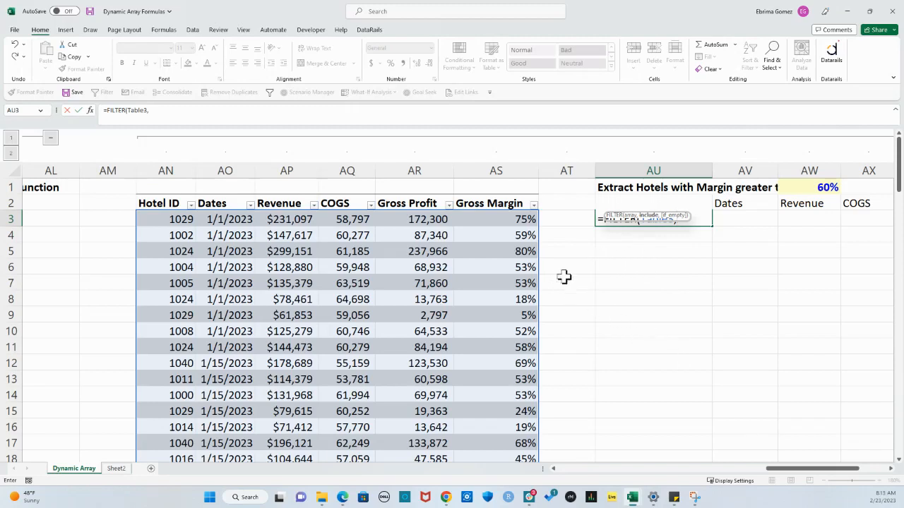
# Complete the AU3 FILTER formula with the condition Table3[Gross Margin]>=AW1
pyautogui.moveTo(499, 222); pyautogui.dragTo(497, 425)
pyautogui.scroll(2, 627, 349)
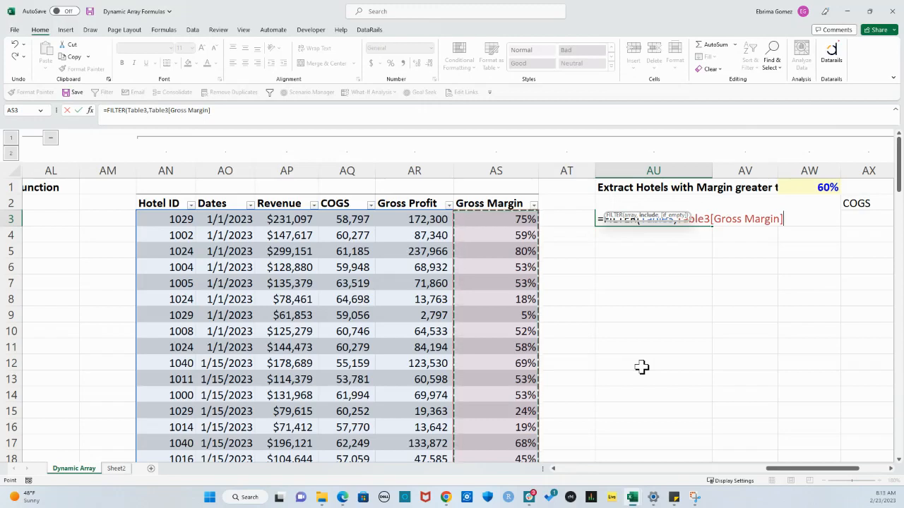
pyautogui.write('>=')
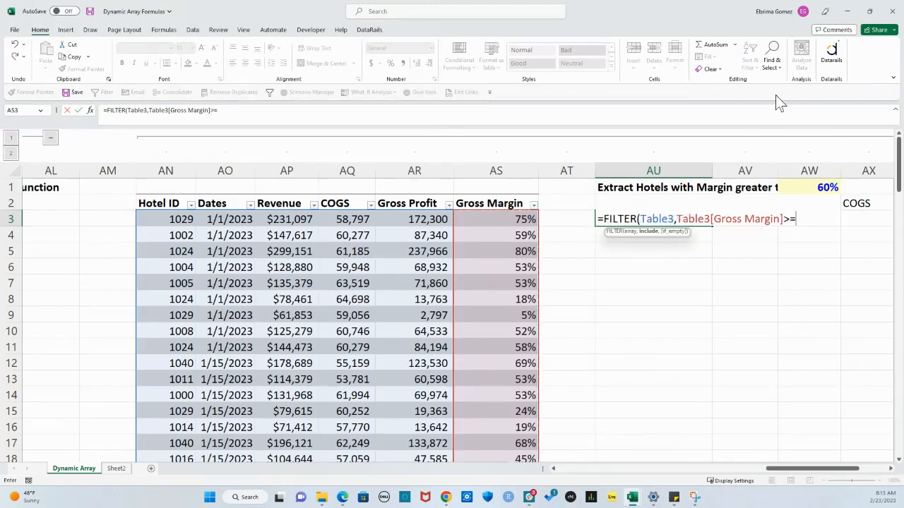
pyautogui.click(824, 185)
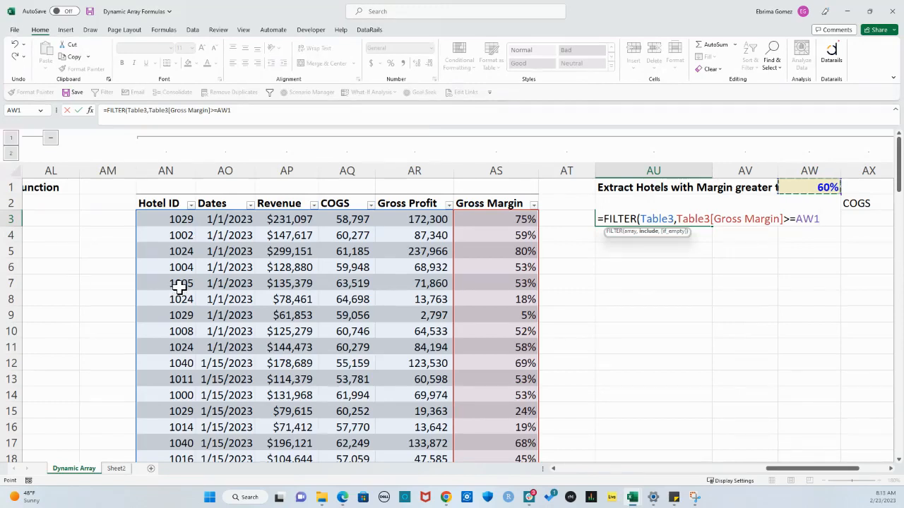
pyautogui.press('Return')
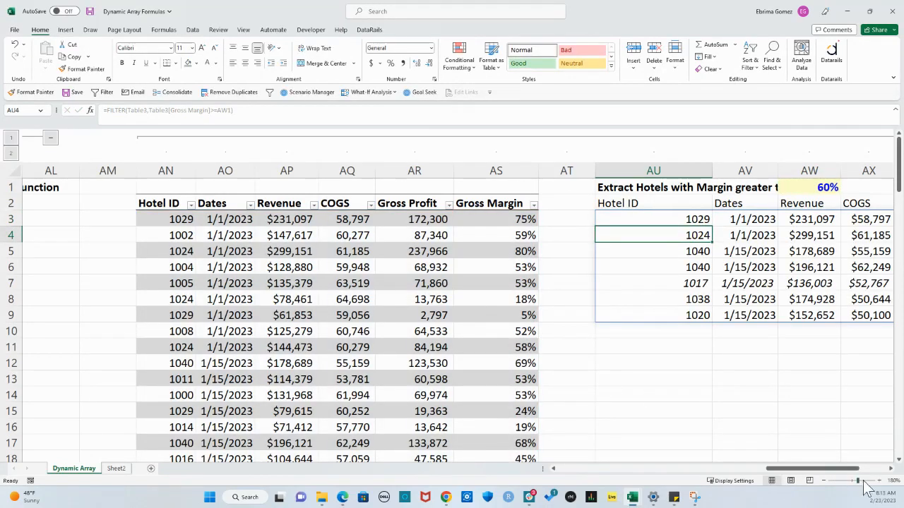
# Check the extracted Gross Margin values in AZ3:AZ9 against the threshold in AW1
pyautogui.hscroll(5, 891, 470)
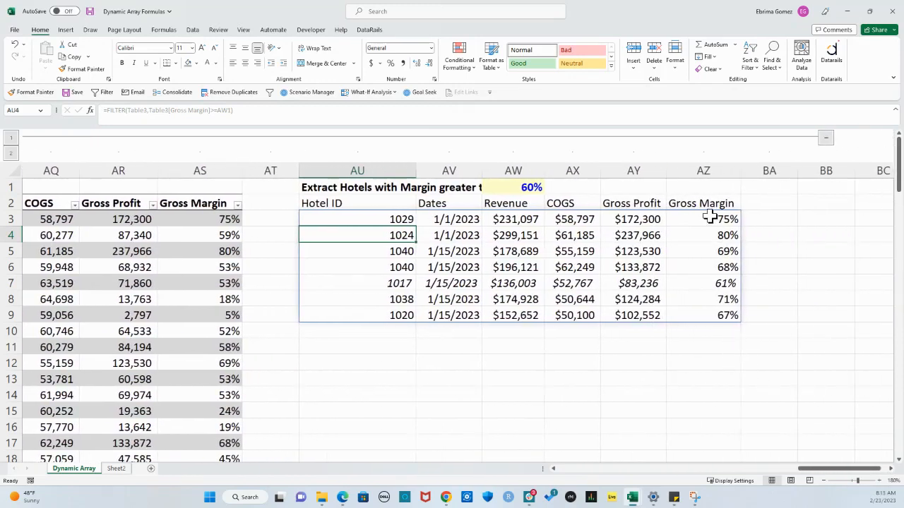
pyautogui.moveTo(709, 219); pyautogui.dragTo(716, 315)
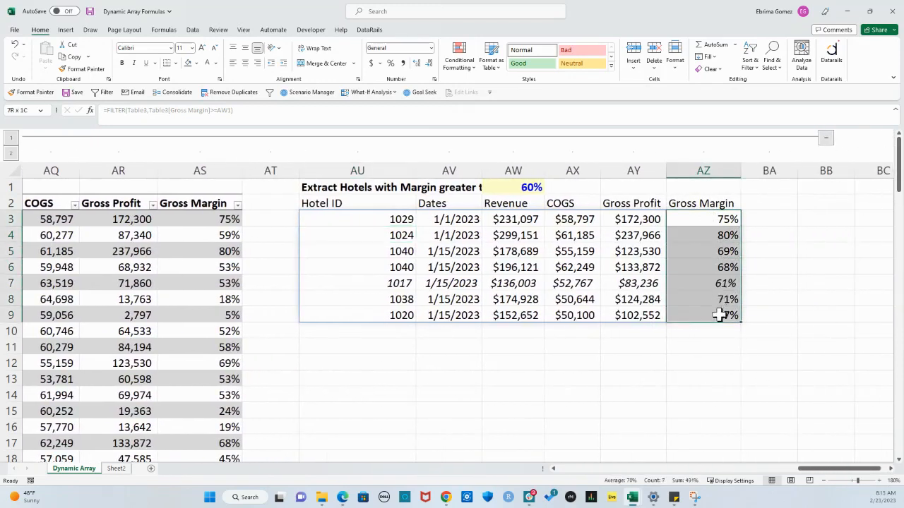
pyautogui.click(640, 381)
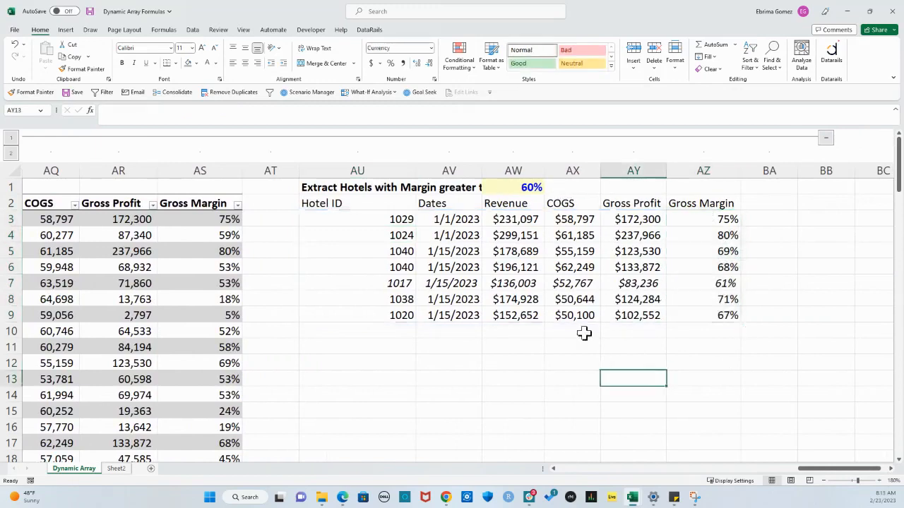
# Set the gross margin threshold in AW1 to 70%
pyautogui.click(520, 186)
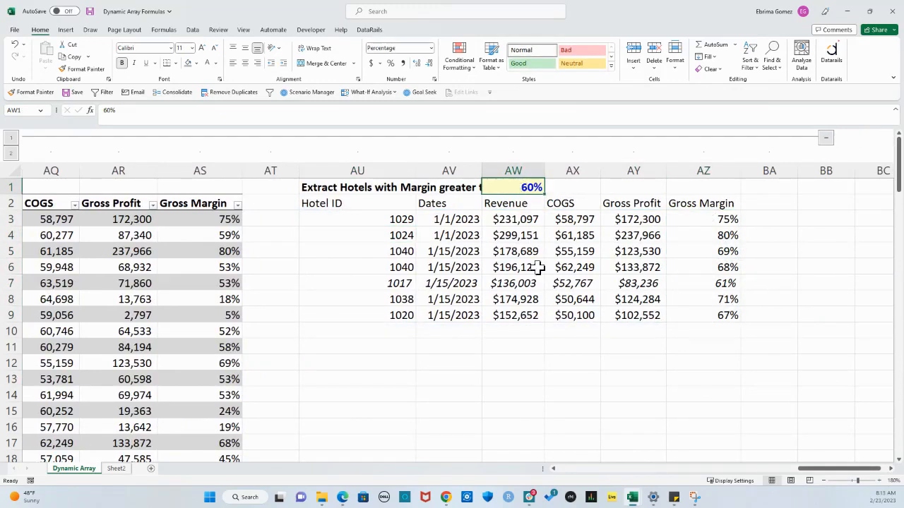
pyautogui.write('70')
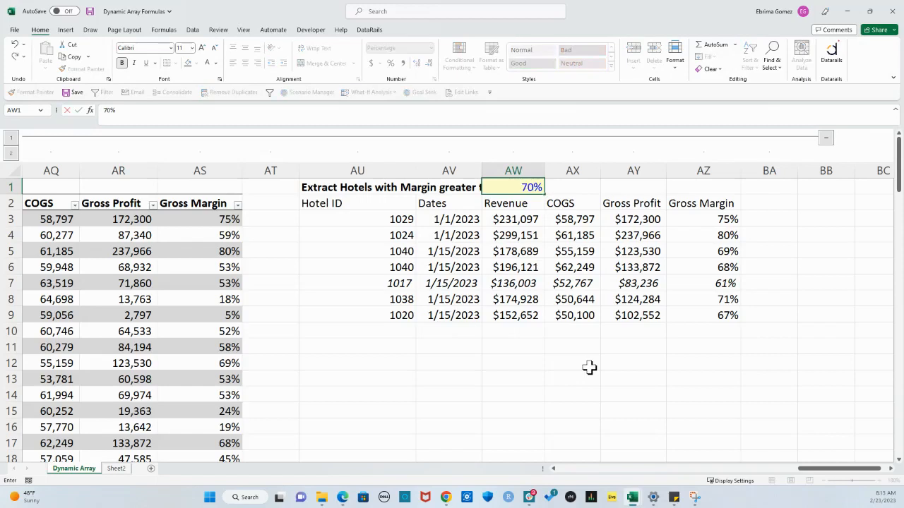
pyautogui.press('Return')
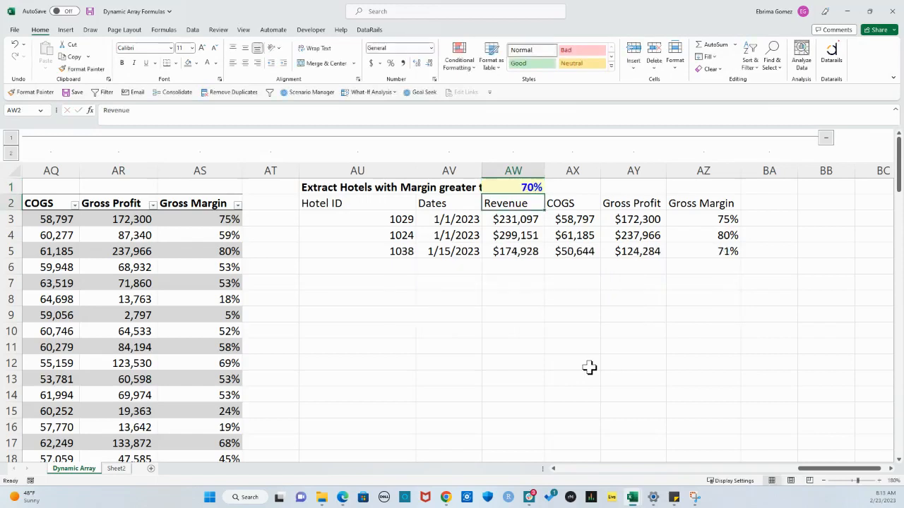
# Set the gross margin threshold in AW1 to 40% and look through the extracted hotel rows
pyautogui.click(525, 185)
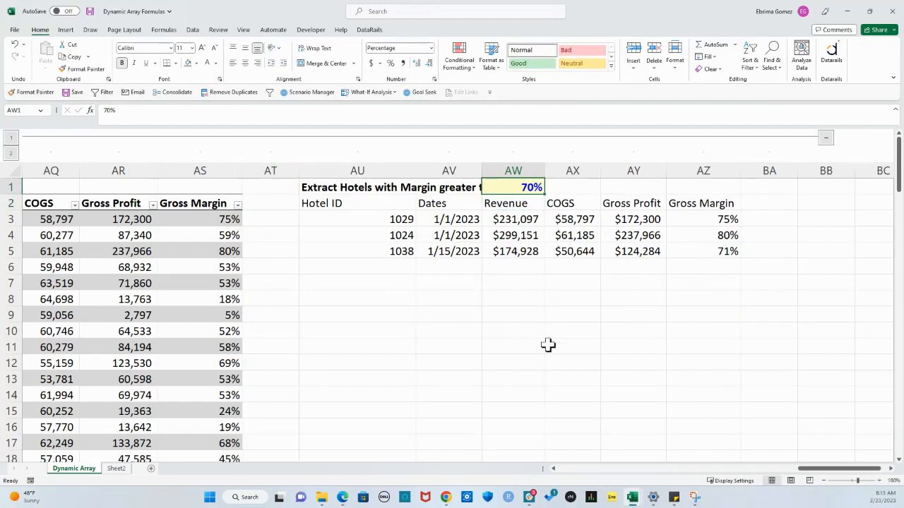
pyautogui.write('40')
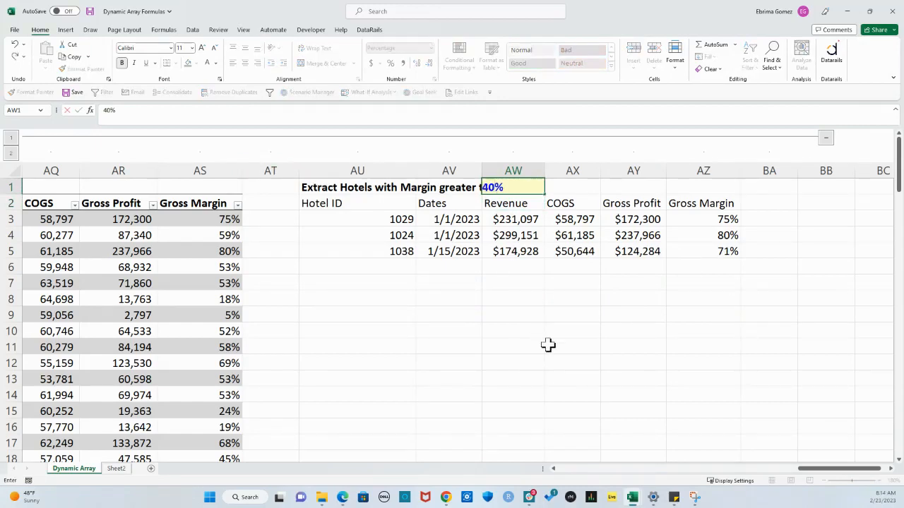
pyautogui.press('Return')
pyautogui.scroll(-5, 657, 349)
pyautogui.scroll(5, 666, 327)
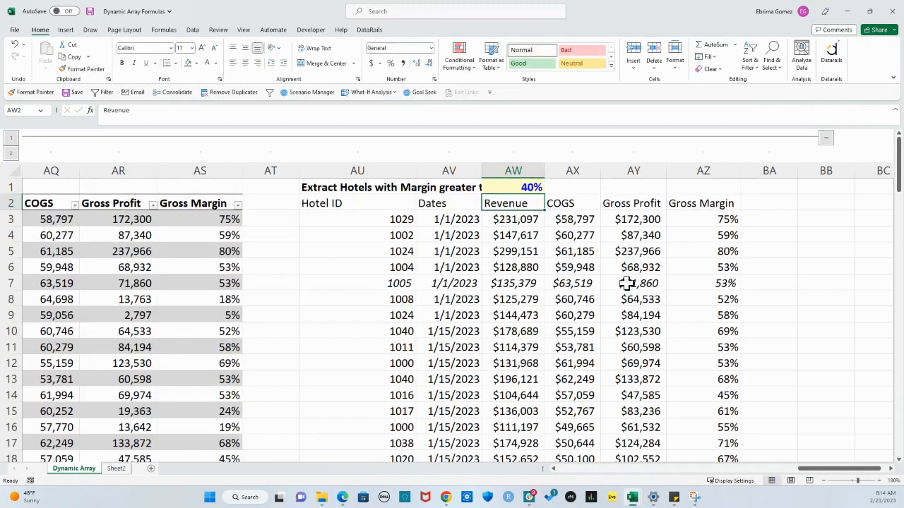
# Set the gross margin threshold in AW1 to 75% and check the extracted hotel row in AU3:AZ3 against it
pyautogui.click(521, 189)
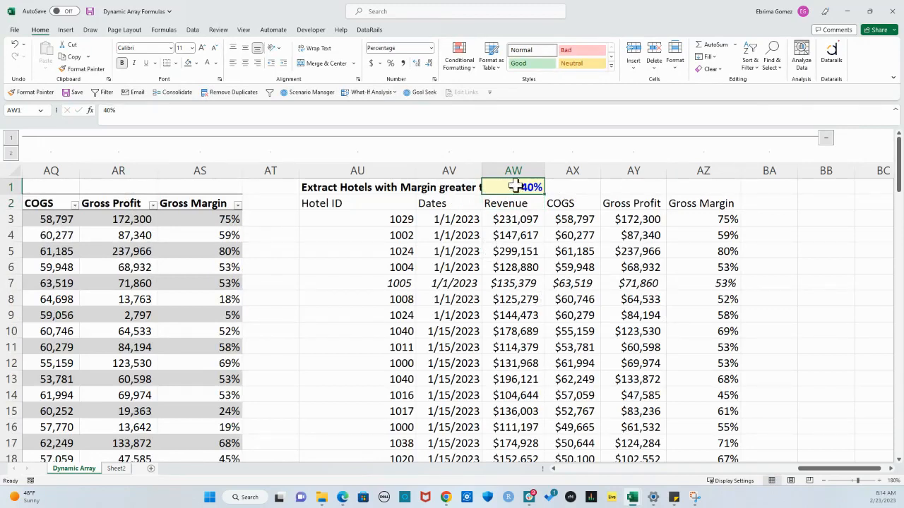
pyautogui.write('75')
pyautogui.press('Return')
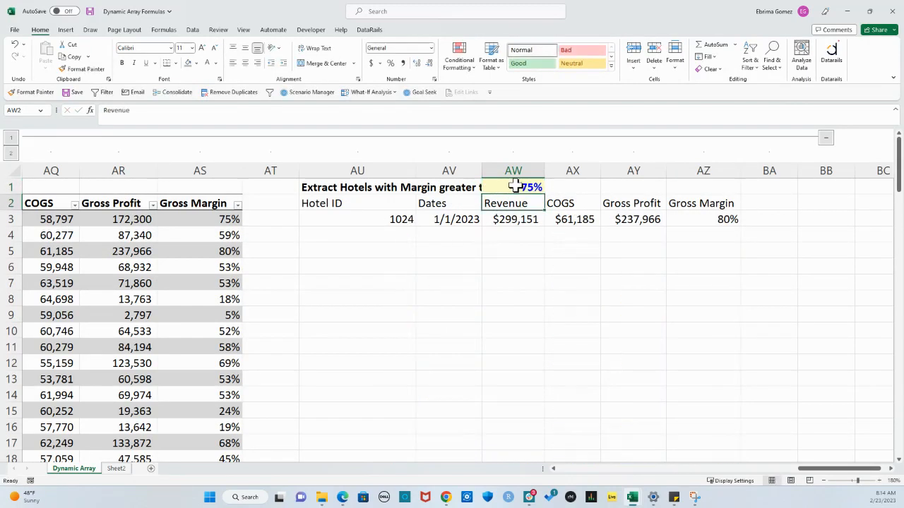
pyautogui.click(605, 238)
pyautogui.moveTo(399, 218); pyautogui.dragTo(714, 222)
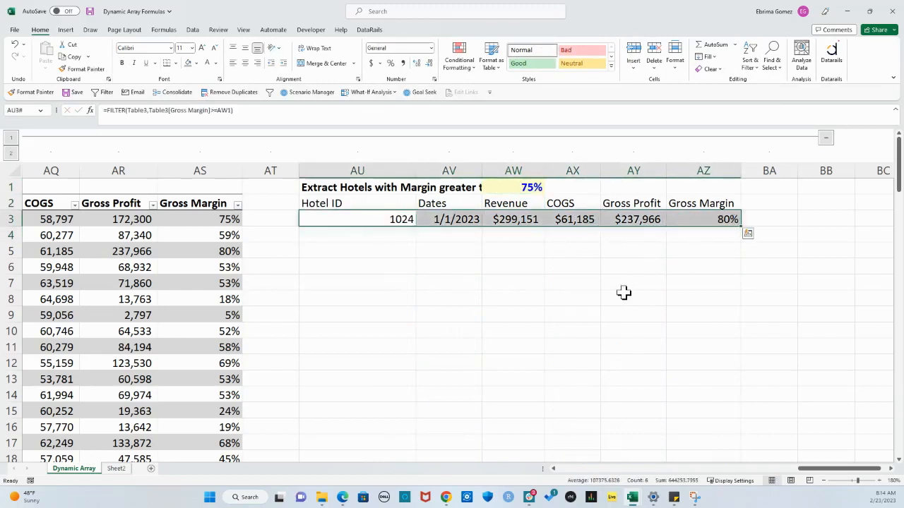
pyautogui.click(528, 188)
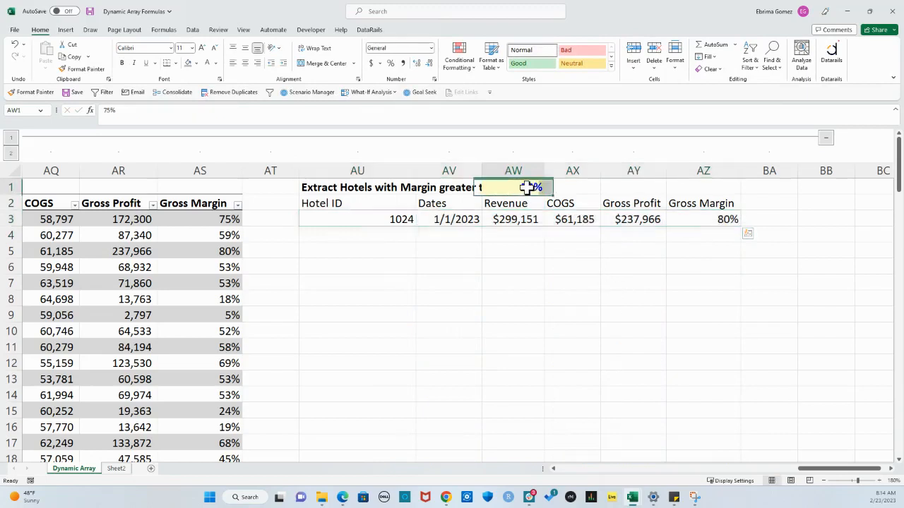